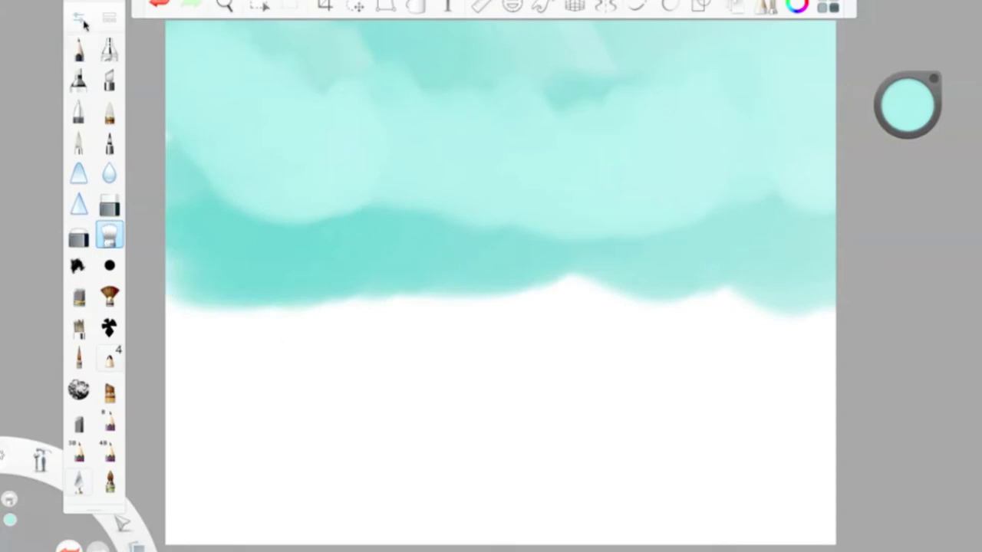
# - Smudge the turquoise cloud bands and soften their lower edge into the white area
pyautogui.click(341, 226)
pyautogui.click(791, 235)
pyautogui.moveTo(791, 235)
pyautogui.mouseDown()
pyautogui.moveTo(506, 222)
pyautogui.moveTo(171, 248)
pyautogui.mouseUp()
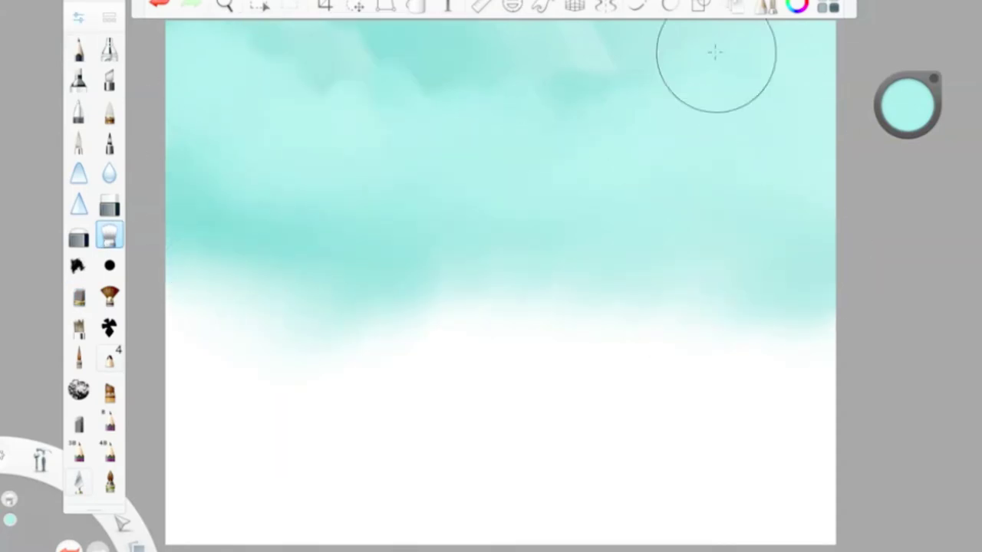
# - Paint a very pale turquoise cloud across the right part of the sky with Soft Pastel and smudge it smooth
pyautogui.click(79, 296)
pyautogui.moveTo(896, 101); pyautogui.dragTo(896, 80)
pyautogui.moveTo(798, 108)
pyautogui.mouseDown()
pyautogui.moveTo(779, 129)
pyautogui.moveTo(574, 102)
pyautogui.moveTo(399, 176)
pyautogui.mouseUp()
pyautogui.click(109, 236)
pyautogui.moveTo(811, 158)
pyautogui.mouseDown()
pyautogui.moveTo(502, 225)
pyautogui.moveTo(618, 221)
pyautogui.mouseUp()
# - Paint a white puffy top on the right cloud with Soft Pastel and smudge its underside into the sky
pyautogui.click(79, 296)
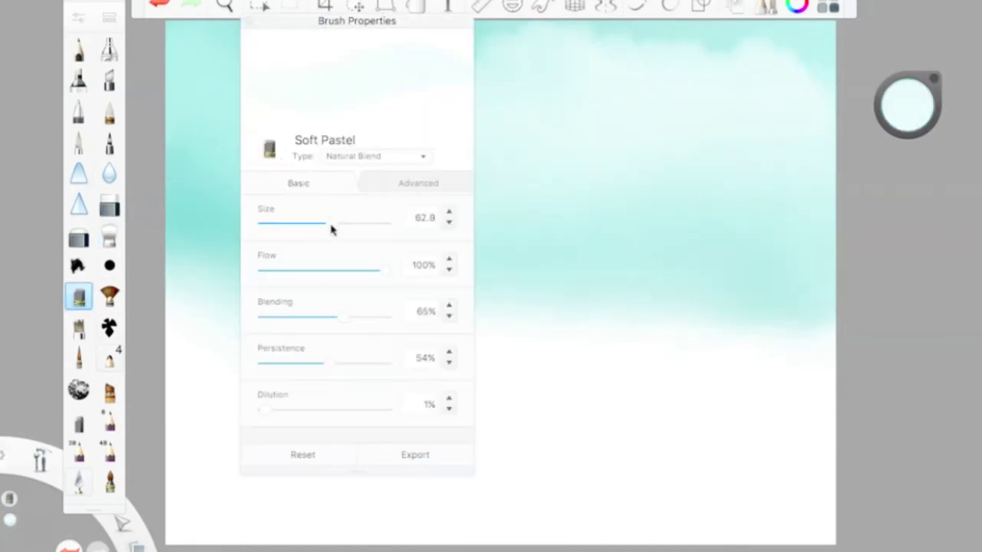
pyautogui.moveTo(736, 46)
pyautogui.mouseDown()
pyautogui.moveTo(826, 94)
pyautogui.moveTo(467, 103)
pyautogui.moveTo(406, 130)
pyautogui.mouseUp()
pyautogui.click(109, 236)
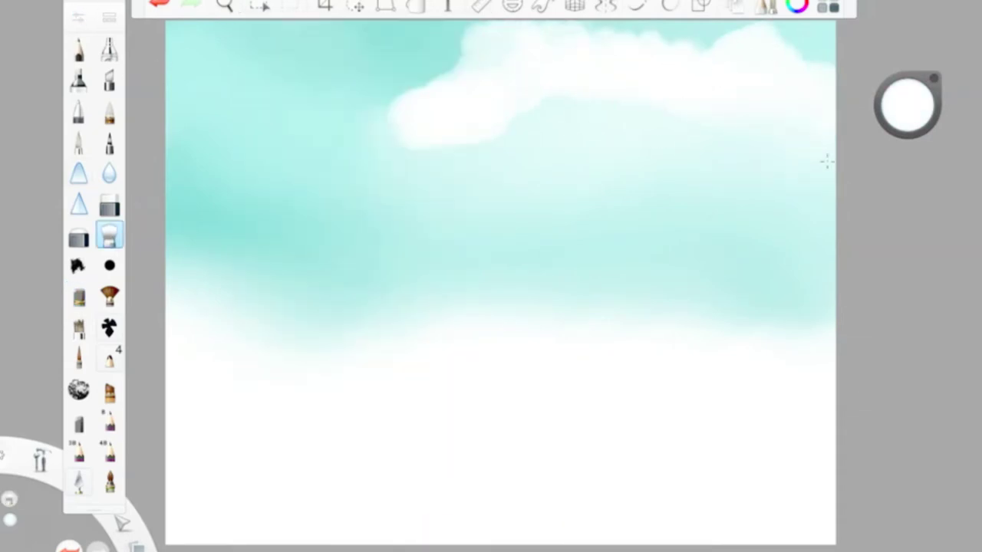
pyautogui.moveTo(353, 107); pyautogui.dragTo(425, 73)
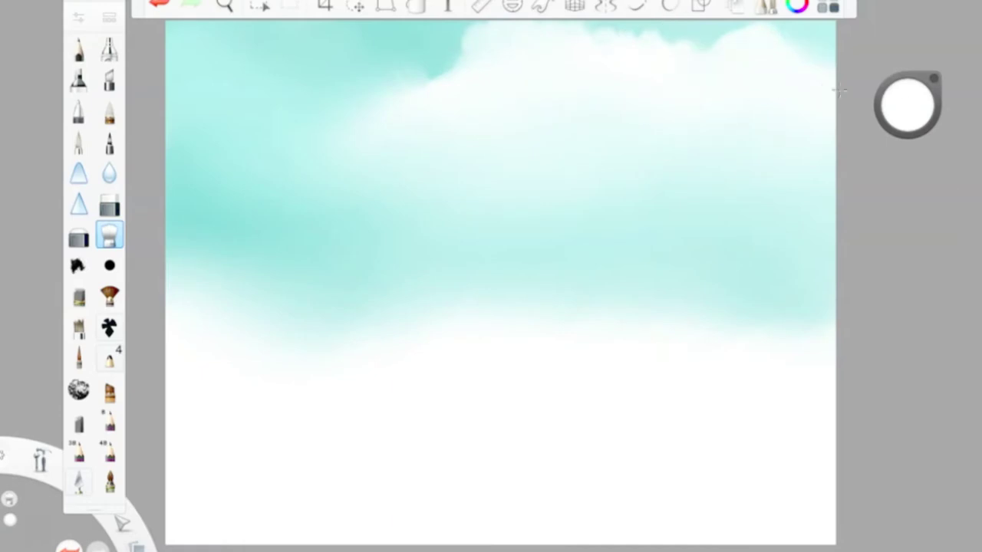
# - Paint a pale cloud with a white crest across the left part of the sky and blend it in
pyautogui.click(909, 104)
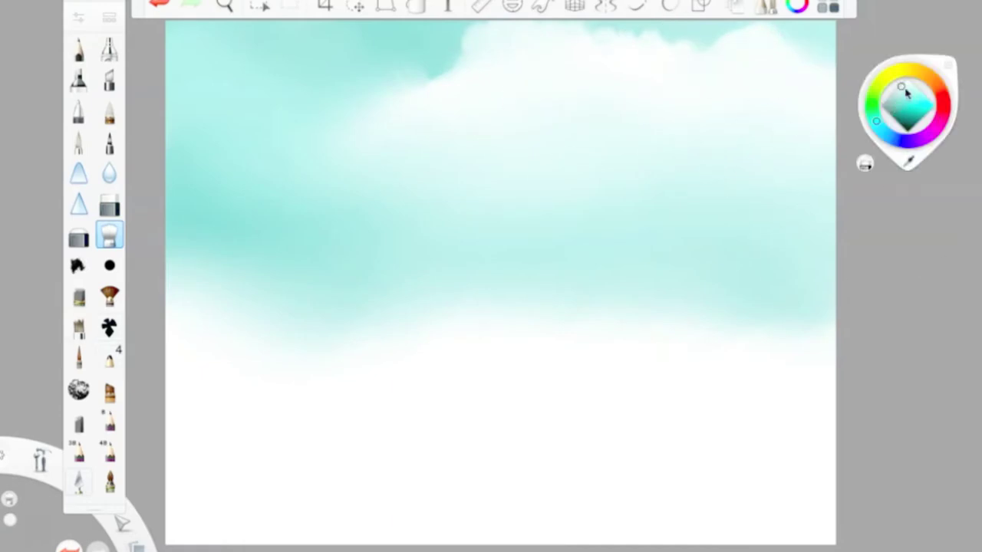
pyautogui.click(79, 297)
pyautogui.moveTo(468, 207)
pyautogui.mouseDown()
pyautogui.moveTo(453, 176)
pyautogui.moveTo(272, 202)
pyautogui.moveTo(453, 246)
pyautogui.moveTo(176, 230)
pyautogui.mouseUp()
pyautogui.keyDown('alt'); pyautogui.click(778, 120); pyautogui.keyUp('alt')
pyautogui.moveTo(460, 172)
pyautogui.mouseDown()
pyautogui.moveTo(237, 134)
pyautogui.moveTo(170, 153)
pyautogui.mouseUp()
pyautogui.click(98, 237)
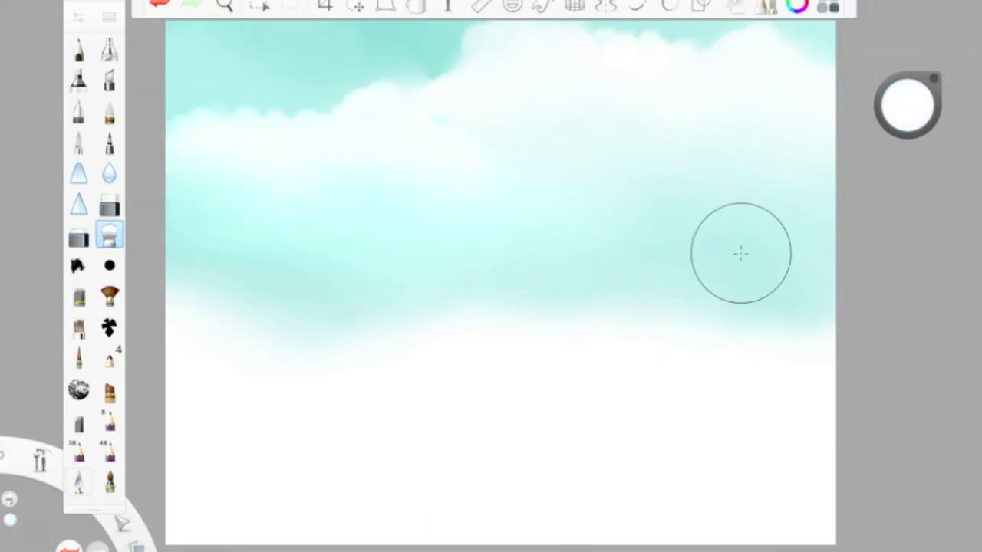
# - Fill the area below the sky with dark grey and black ground and smudge the tones together
pyautogui.click(80, 303)
pyautogui.click(909, 113)
pyautogui.moveTo(263, 499)
pyautogui.mouseDown()
pyautogui.moveTo(822, 486)
pyautogui.moveTo(559, 548)
pyautogui.moveTo(248, 475)
pyautogui.moveTo(739, 480)
pyautogui.moveTo(151, 399)
pyautogui.moveTo(972, 379)
pyautogui.mouseUp()
pyautogui.click(908, 130)
pyautogui.moveTo(416, 520)
pyautogui.mouseDown()
pyautogui.moveTo(785, 521)
pyautogui.moveTo(309, 471)
pyautogui.mouseUp()
pyautogui.click(109, 236)
pyautogui.moveTo(813, 461)
pyautogui.mouseDown()
pyautogui.moveTo(768, 431)
pyautogui.moveTo(243, 442)
pyautogui.moveTo(805, 489)
pyautogui.moveTo(304, 435)
pyautogui.moveTo(192, 538)
pyautogui.mouseUp()
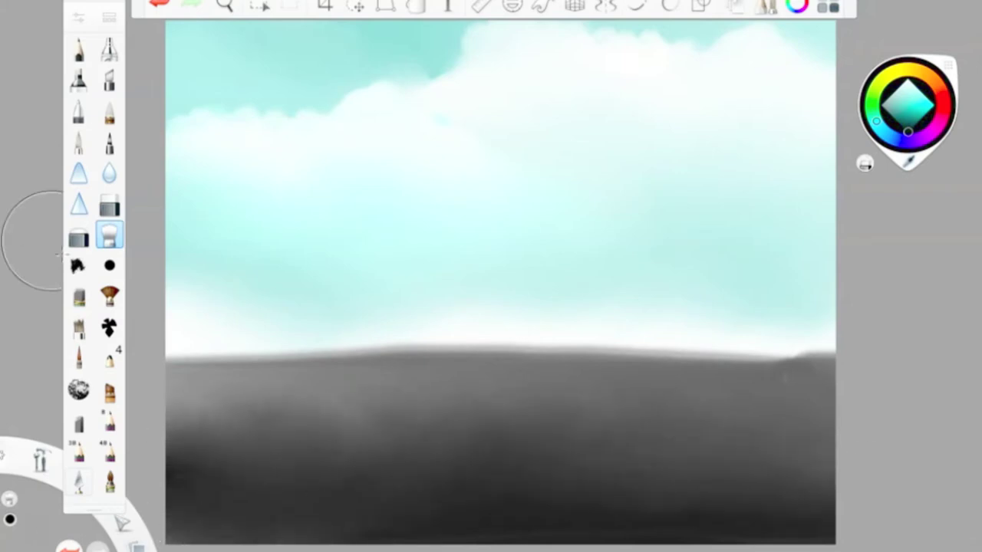
# - Paint a dark grey line along the horizon across the full canvas width with the textured brush, adjusting its settings
pyautogui.click(109, 328)
pyautogui.keyDown('alt'); pyautogui.click(620, 358); pyautogui.keyUp('alt')
pyautogui.moveTo(620, 358); pyautogui.dragTo(537, 349)
pyautogui.hotkey('ctrl', 'z')
pyautogui.hotkey('ctrl', 'b')
pyautogui.moveTo(349, 270); pyautogui.dragTo(393, 270)
pyautogui.moveTo(279, 225); pyautogui.dragTo(261, 222)
pyautogui.hotkey('ctrl', 'b')
pyautogui.moveTo(835, 353); pyautogui.dragTo(424, 353)
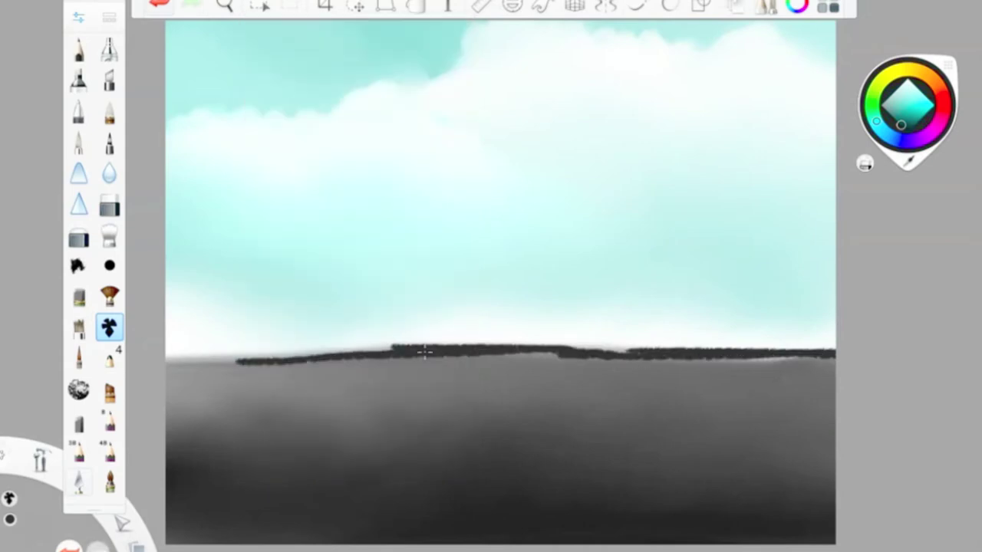
pyautogui.moveTo(835, 352); pyautogui.dragTo(166, 356)
# - Paint medium grey strokes just below the horizon line, using greys sampled from the ground
pyautogui.keyDown('alt'); pyautogui.click(470, 366); pyautogui.keyUp('alt')
pyautogui.moveTo(470, 359); pyautogui.dragTo(745, 364)
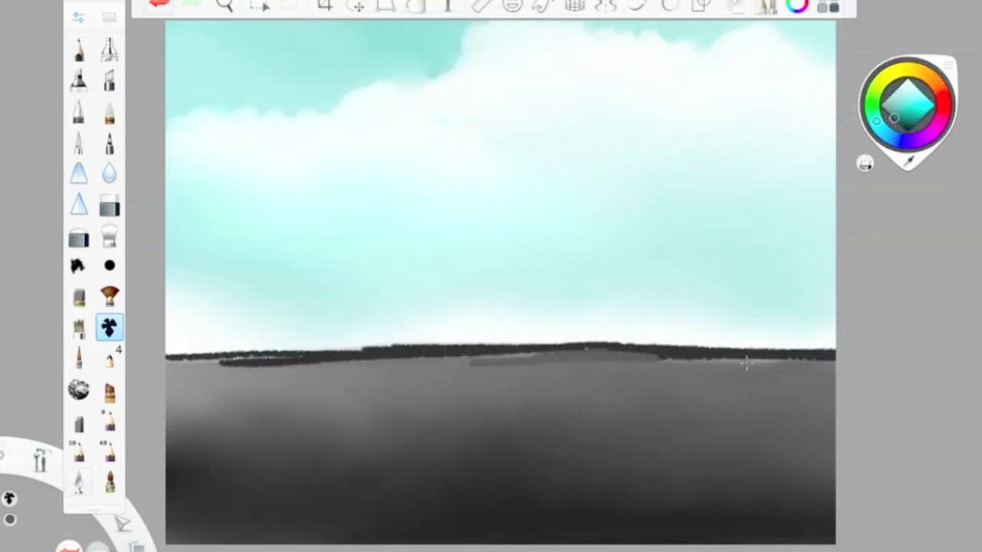
pyautogui.moveTo(253, 362); pyautogui.dragTo(592, 358)
pyautogui.moveTo(166, 363); pyautogui.dragTo(338, 361)
pyautogui.keyDown('alt'); pyautogui.click(767, 360); pyautogui.keyUp('alt')
pyautogui.moveTo(767, 360)
pyautogui.mouseDown()
pyautogui.moveTo(338, 363)
pyautogui.moveTo(544, 355)
pyautogui.moveTo(635, 377)
pyautogui.mouseUp()
# - Cover the horizon line and the upper ground with lighter grey bands sampled from the painting
pyautogui.keyDown('alt'); pyautogui.click(461, 367); pyautogui.keyUp('alt')
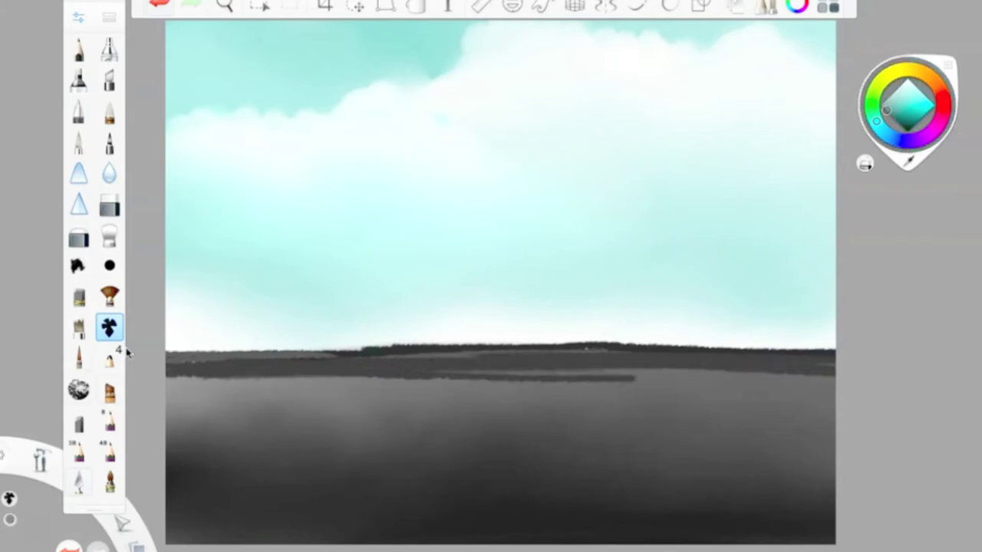
pyautogui.moveTo(834, 368)
pyautogui.mouseDown()
pyautogui.moveTo(239, 379)
pyautogui.moveTo(345, 366)
pyautogui.mouseUp()
pyautogui.moveTo(745, 345); pyautogui.dragTo(254, 347)
pyautogui.moveTo(165, 393); pyautogui.dragTo(455, 393)
pyautogui.moveTo(835, 382)
pyautogui.mouseDown()
pyautogui.moveTo(166, 405)
pyautogui.moveTo(835, 395)
pyautogui.mouseUp()
# - Paint progressively darker grey horizontal bands across the lower ground, sampling the dark tone near the canvas's bottom edge
pyautogui.keyDown('alt'); pyautogui.click(491, 530); pyautogui.keyUp('alt')
pyautogui.moveTo(811, 465); pyautogui.dragTo(166, 469)
pyautogui.moveTo(804, 489)
pyautogui.mouseDown()
pyautogui.moveTo(166, 492)
pyautogui.moveTo(381, 492)
pyautogui.mouseUp()
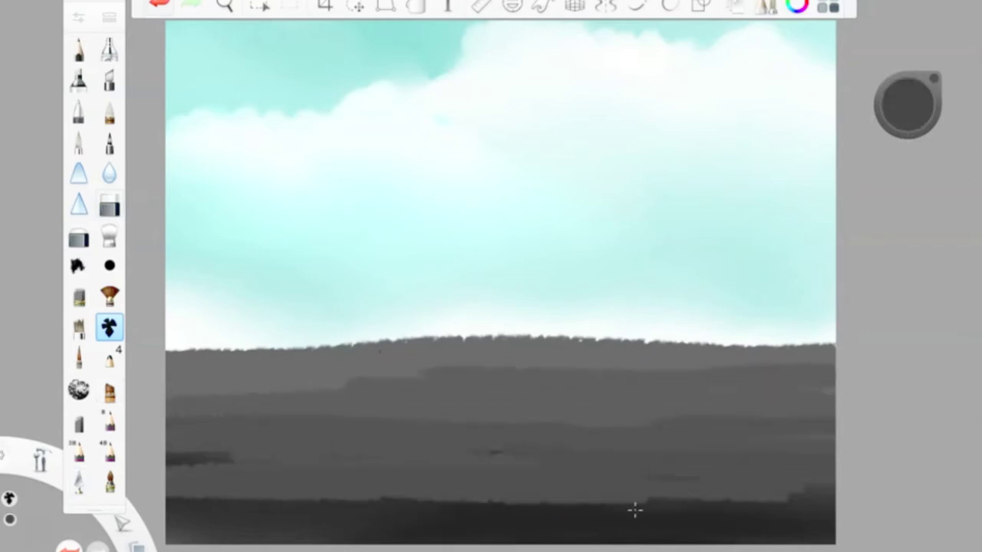
pyautogui.moveTo(636, 510); pyautogui.dragTo(166, 507)
pyautogui.moveTo(801, 511); pyautogui.dragTo(373, 521)
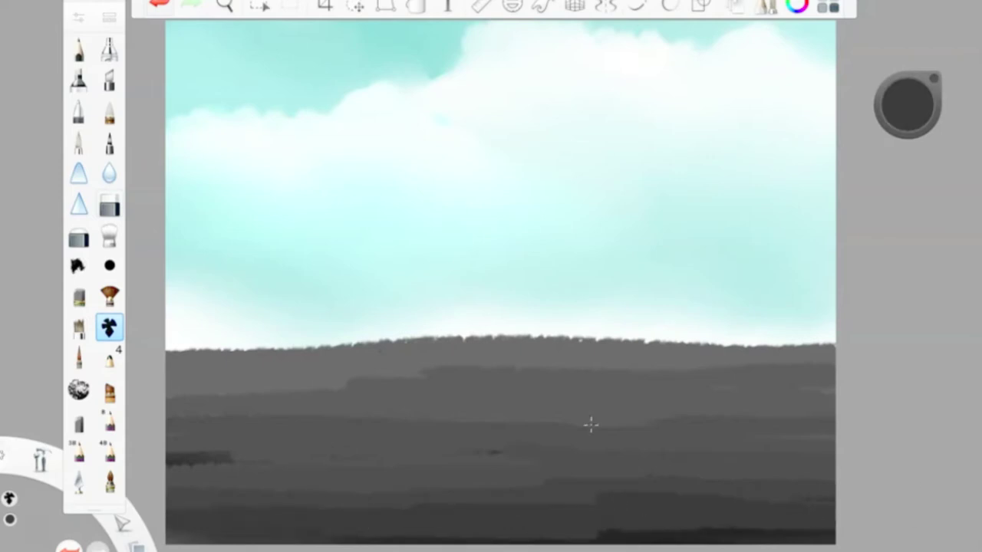
# - Smooth the horizon with the Smudge Round Bristle Brush at 17% flow and blend the grey ground bands together
pyautogui.doubleClick(109, 235)
pyautogui.moveTo(268, 270); pyautogui.dragTo(283, 270)
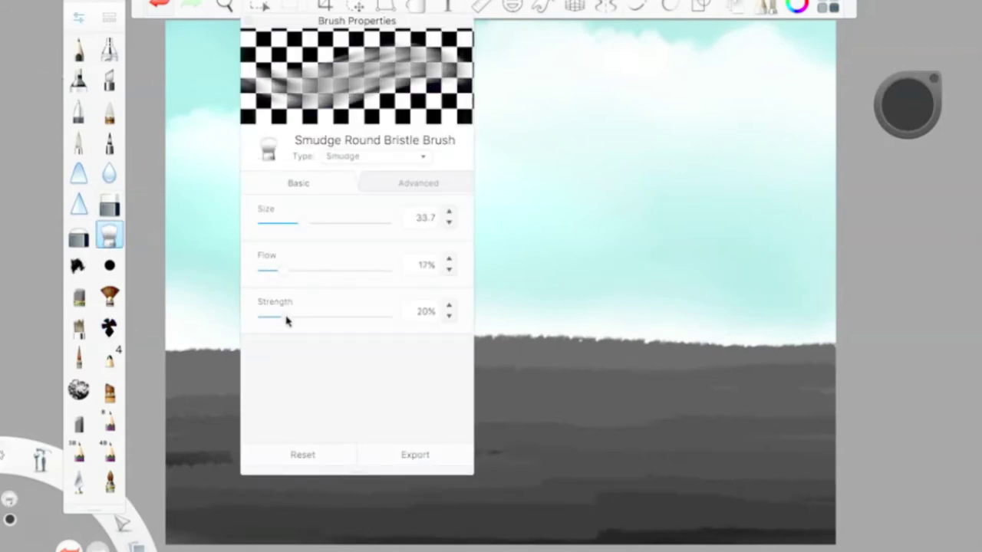
pyautogui.click(537, 338)
pyautogui.moveTo(835, 344)
pyautogui.mouseDown()
pyautogui.moveTo(166, 345)
pyautogui.moveTo(950, 347)
pyautogui.mouseUp()
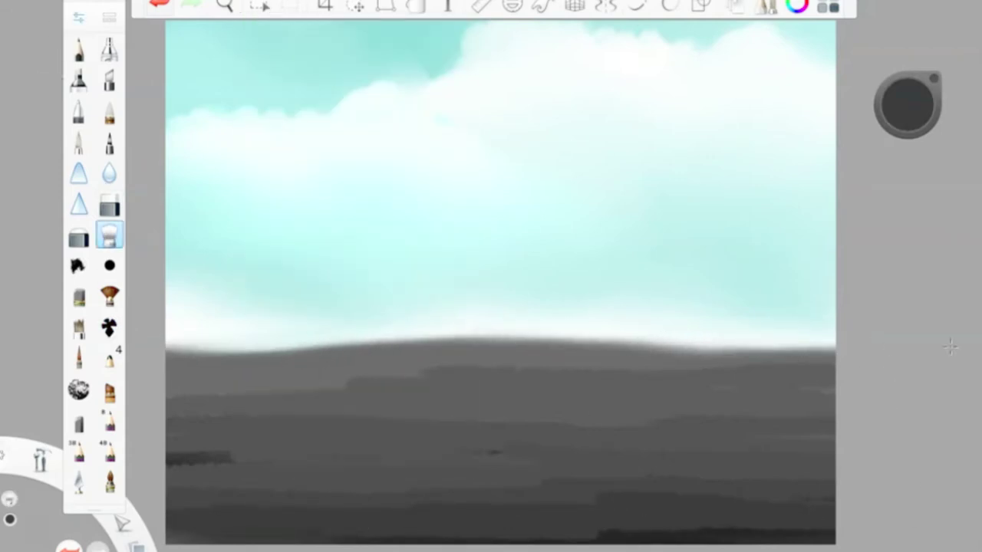
pyautogui.press('b')
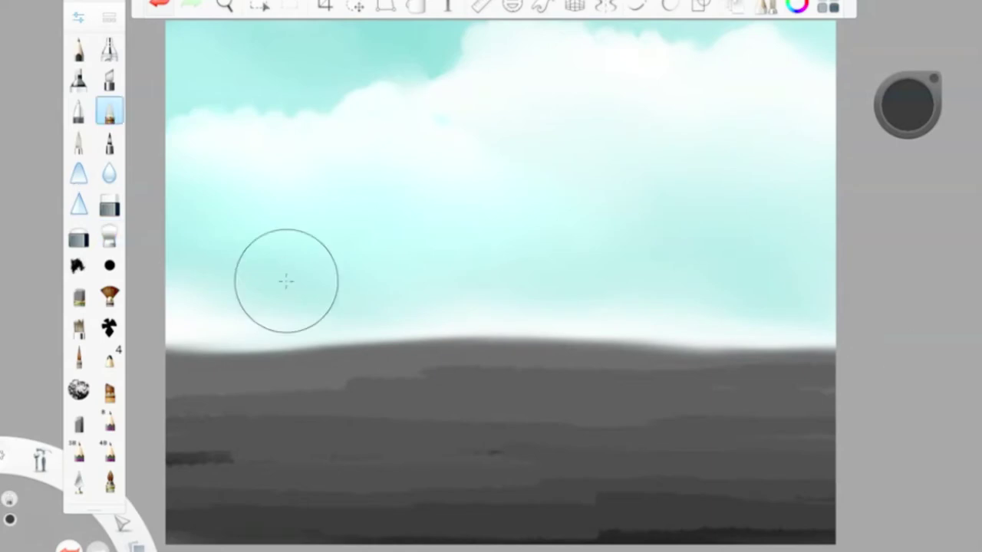
pyautogui.moveTo(516, 400)
pyautogui.mouseDown()
pyautogui.moveTo(346, 437)
pyautogui.moveTo(511, 467)
pyautogui.moveTo(376, 509)
pyautogui.moveTo(227, 424)
pyautogui.mouseUp()
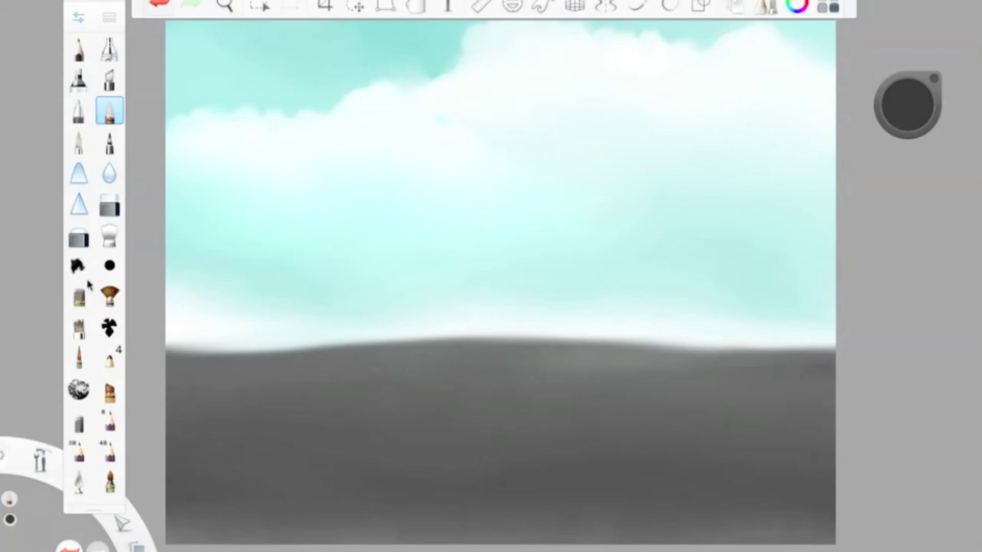
# - Paint dark grey Pencil 4 strokes widening from the centre of the horizon down into the ground
pyautogui.click(109, 358)
pyautogui.moveTo(535, 341); pyautogui.dragTo(359, 367)
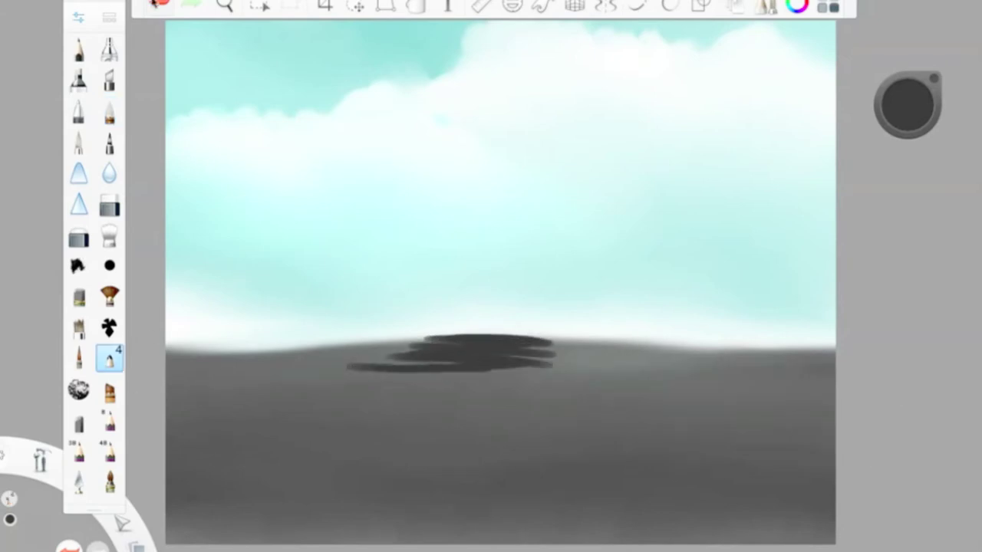
pyautogui.hotkey('ctrl', 'z')
pyautogui.moveTo(492, 354); pyautogui.dragTo(410, 373)
pyautogui.moveTo(502, 375); pyautogui.dragTo(358, 384)
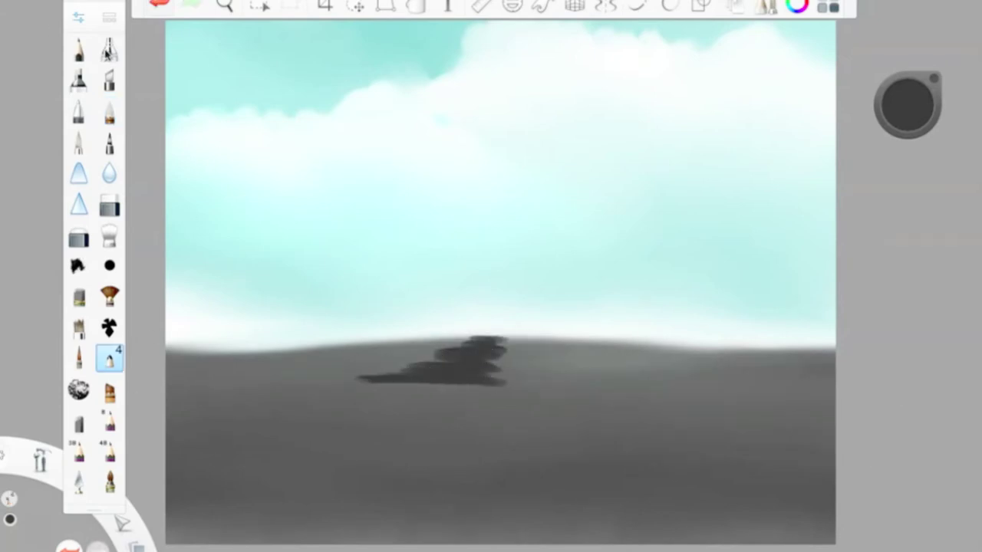
pyautogui.moveTo(497, 402)
pyautogui.mouseDown()
pyautogui.moveTo(412, 391)
pyautogui.moveTo(321, 401)
pyautogui.mouseUp()
pyautogui.moveTo(503, 415); pyautogui.dragTo(376, 414)
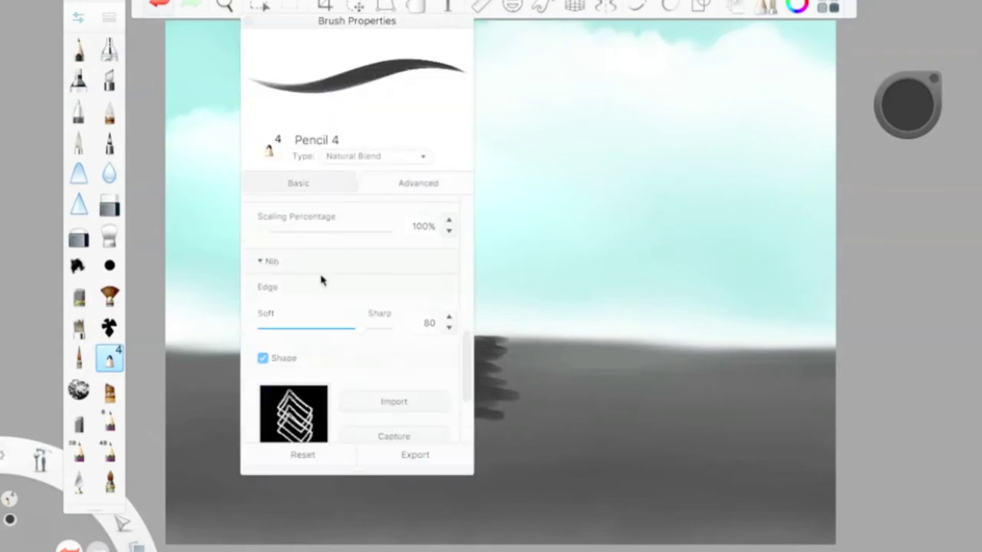
# - Extend the dark grey shape down to the canvas's lower-left edge and fill it solidly
pyautogui.moveTo(503, 430); pyautogui.dragTo(278, 456)
pyautogui.moveTo(479, 472)
pyautogui.mouseDown()
pyautogui.moveTo(274, 491)
pyautogui.moveTo(459, 504)
pyautogui.moveTo(176, 461)
pyautogui.mouseUp()
pyautogui.moveTo(253, 433); pyautogui.dragTo(376, 387)
pyautogui.moveTo(507, 537)
pyautogui.mouseDown()
pyautogui.moveTo(453, 443)
pyautogui.moveTo(510, 354)
pyautogui.moveTo(499, 361)
pyautogui.mouseUp()
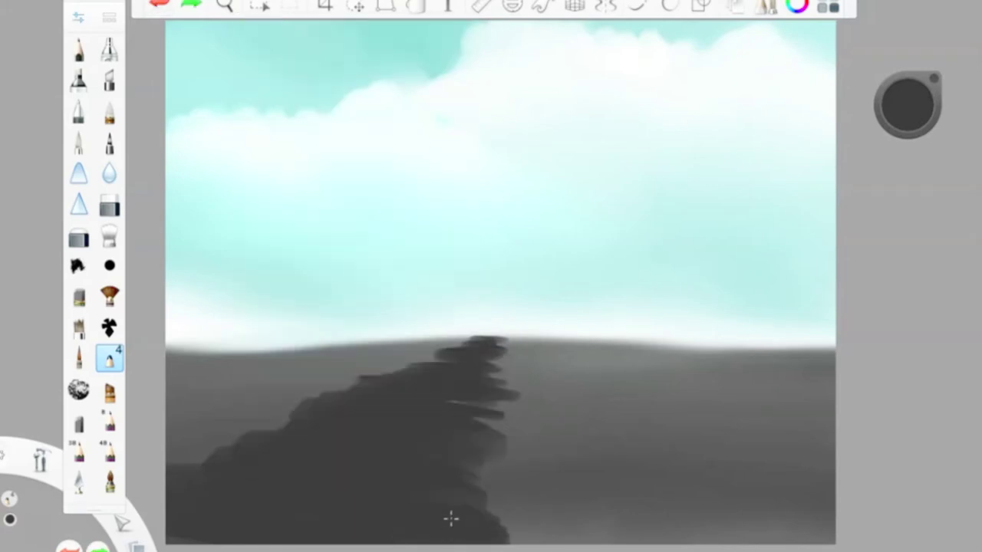
pyautogui.moveTo(452, 527)
pyautogui.mouseDown()
pyautogui.moveTo(484, 433)
pyautogui.moveTo(469, 380)
pyautogui.mouseUp()
# - Retouch the right edge of the dark shape and smudge it into the surrounding ground
pyautogui.click(80, 18)
pyautogui.moveTo(503, 339)
pyautogui.mouseDown()
pyautogui.moveTo(486, 357)
pyautogui.moveTo(344, 376)
pyautogui.moveTo(177, 460)
pyautogui.moveTo(583, 430)
pyautogui.moveTo(499, 484)
pyautogui.mouseUp()
pyautogui.click(109, 235)
pyautogui.moveTo(413, 476)
pyautogui.mouseDown()
pyautogui.moveTo(487, 511)
pyautogui.moveTo(668, 379)
pyautogui.mouseUp()
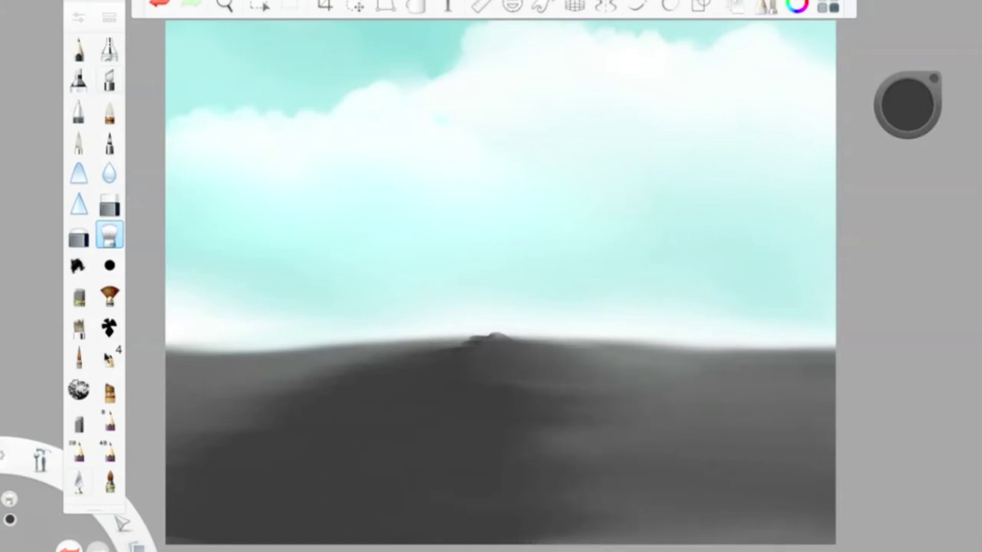
# - Add darker near-black Pencil 4 strokes to the lower-left ground, smudge them, and soften the small bump on the horizon
pyautogui.click(109, 359)
pyautogui.moveTo(907, 105); pyautogui.dragTo(902, 145)
pyautogui.moveTo(552, 530); pyautogui.dragTo(121, 512)
pyautogui.moveTo(177, 491); pyautogui.dragTo(519, 484)
pyautogui.click(109, 235)
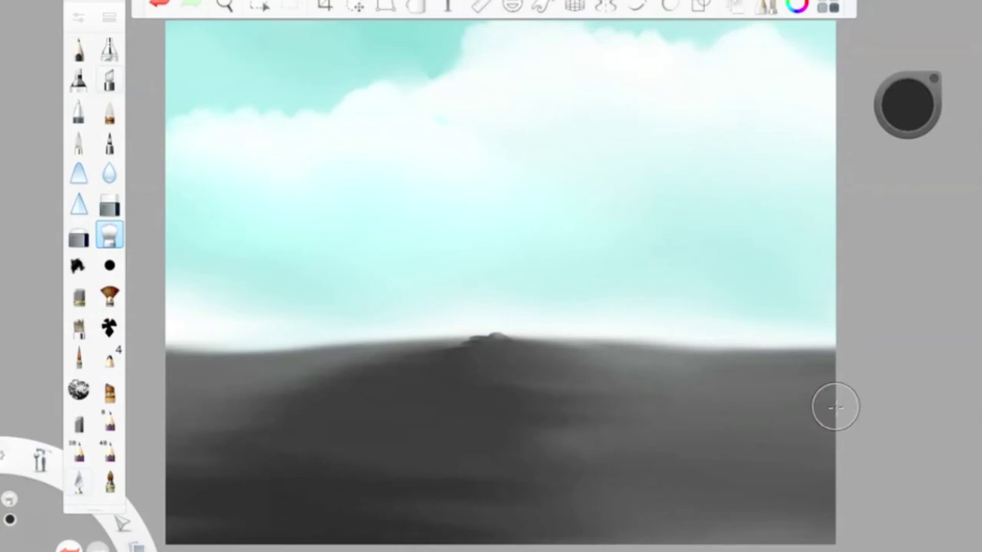
pyautogui.moveTo(464, 342); pyautogui.dragTo(493, 343)
# - Sketch the curved left side of a bird's body in black with a thinner Small Rigger brush
pyautogui.doubleClick(79, 359)
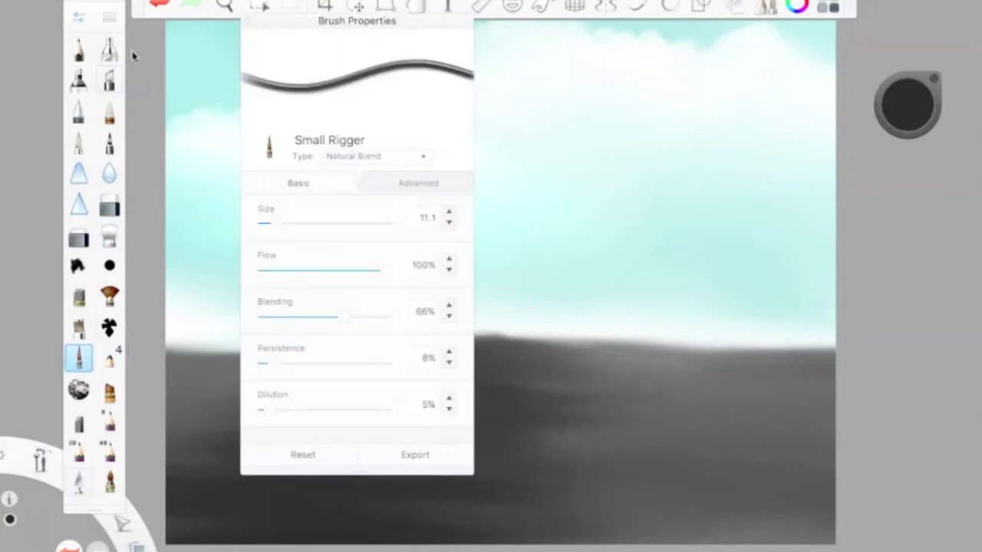
pyautogui.click(418, 183)
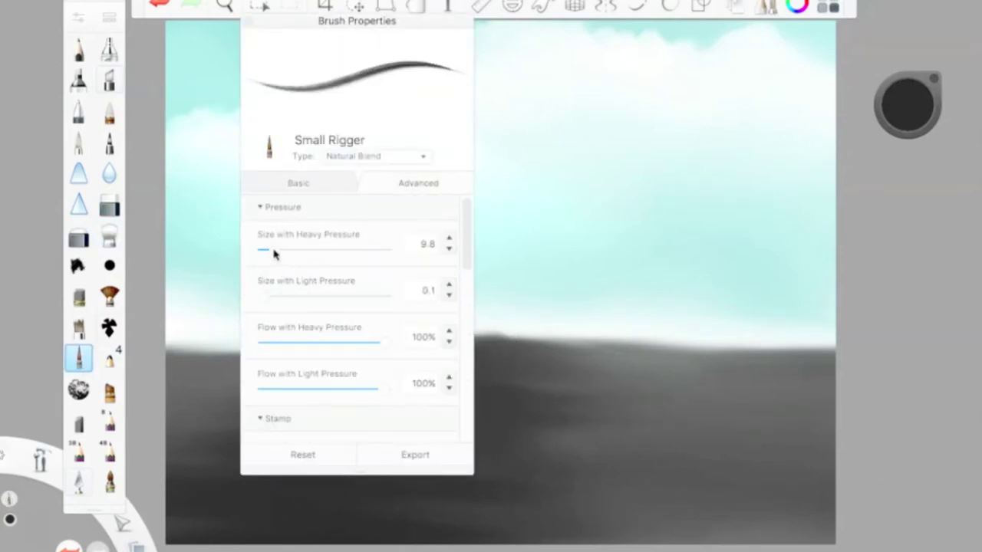
pyautogui.click(279, 179)
pyautogui.click(938, 470)
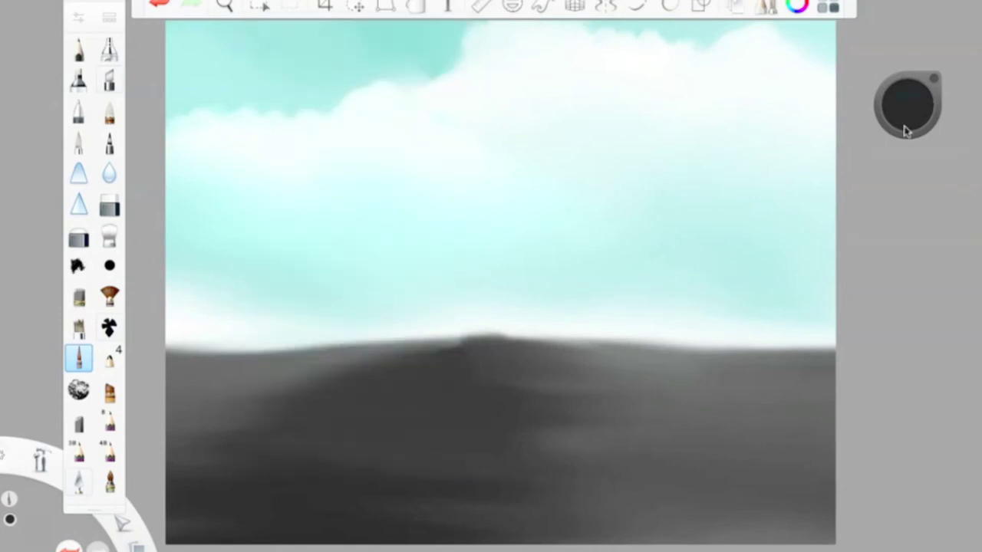
pyautogui.moveTo(906, 132); pyautogui.dragTo(907, 146)
pyautogui.moveTo(584, 216)
pyautogui.mouseDown()
pyautogui.moveTo(634, 374)
pyautogui.moveTo(591, 230)
pyautogui.mouseUp()
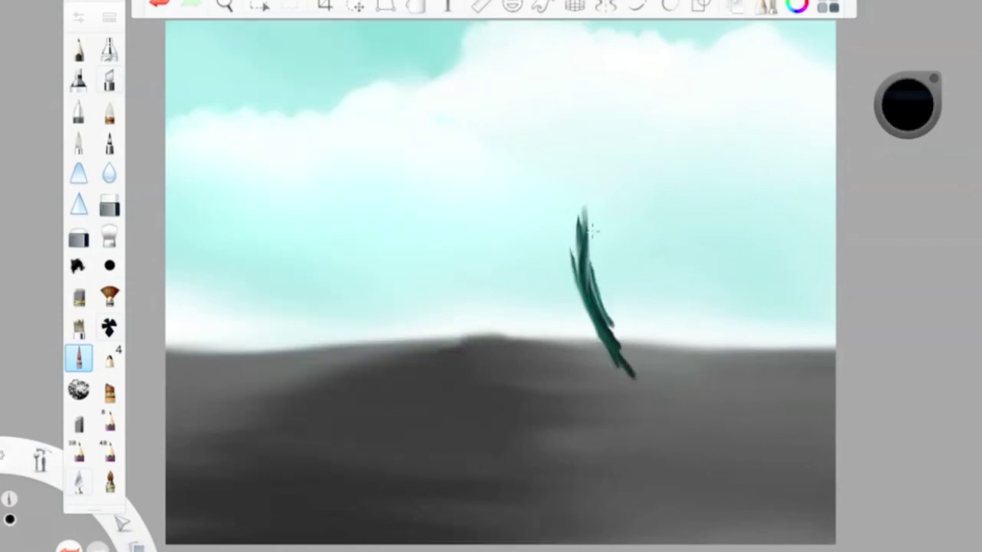
# - Sketch the bird's oval body outline, rounded shoulders and jagged wing feathers over the sky and ground
pyautogui.moveTo(620, 330); pyautogui.dragTo(668, 300)
pyautogui.moveTo(608, 188)
pyautogui.mouseDown()
pyautogui.moveTo(581, 291)
pyautogui.moveTo(671, 303)
pyautogui.moveTo(721, 184)
pyautogui.moveTo(713, 376)
pyautogui.mouseUp()
pyautogui.moveTo(709, 203); pyautogui.dragTo(725, 406)
pyautogui.moveTo(610, 188); pyautogui.dragTo(632, 370)
pyautogui.moveTo(725, 276); pyautogui.dragTo(741, 403)
pyautogui.moveTo(625, 173)
pyautogui.mouseDown()
pyautogui.moveTo(581, 234)
pyautogui.moveTo(684, 201)
pyautogui.mouseUp()
pyautogui.moveTo(629, 157); pyautogui.dragTo(672, 254)
pyautogui.moveTo(665, 169); pyautogui.dragTo(719, 221)
pyautogui.moveTo(629, 160); pyautogui.dragTo(718, 196)
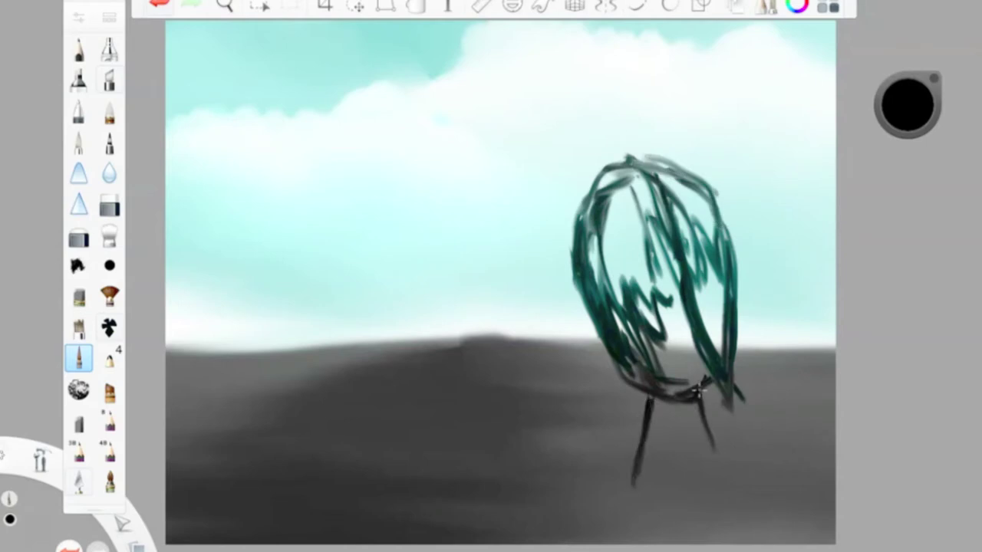
# - Complete the bird's pair of legs and add spiky tail feathers to the right of the body
pyautogui.moveTo(710, 407); pyautogui.dragTo(731, 475)
pyautogui.hotkey('ctrl', 'z')
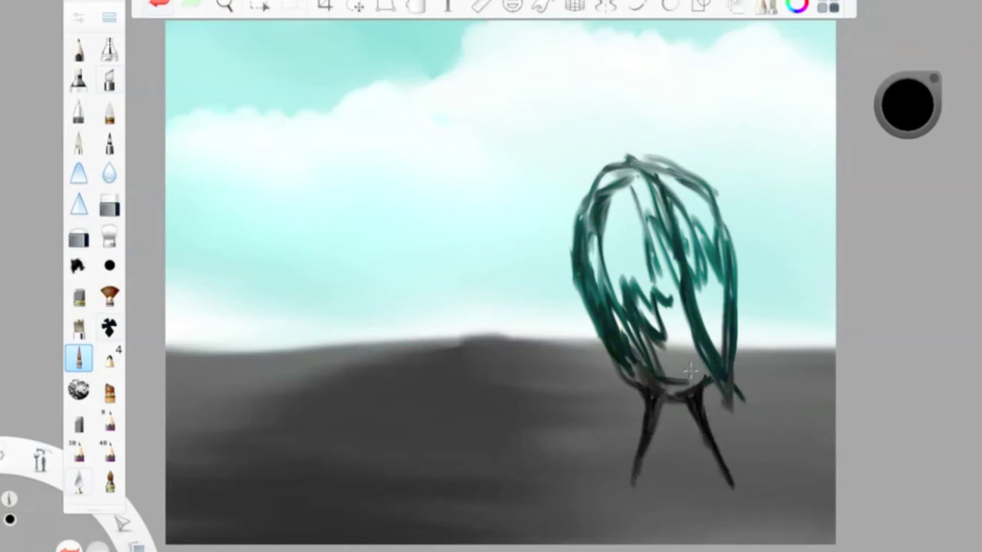
pyautogui.moveTo(772, 246)
pyautogui.mouseDown()
pyautogui.moveTo(732, 359)
pyautogui.moveTo(738, 314)
pyautogui.mouseUp()
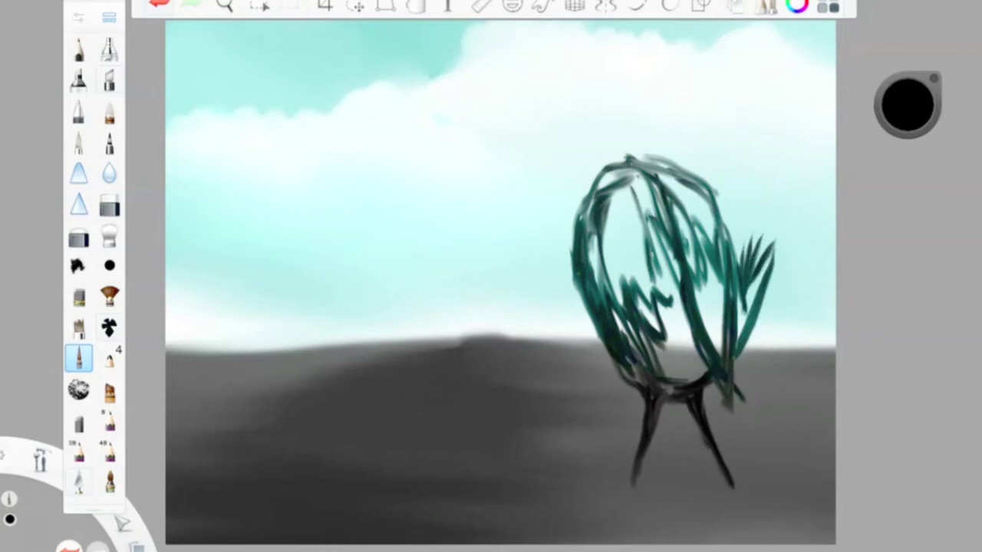
# - Sketch a rounded head with short vertical strokes inside it above the body, and retouch the shoulder
pyautogui.moveTo(665, 154); pyautogui.dragTo(597, 103)
pyautogui.moveTo(587, 138); pyautogui.dragTo(653, 142)
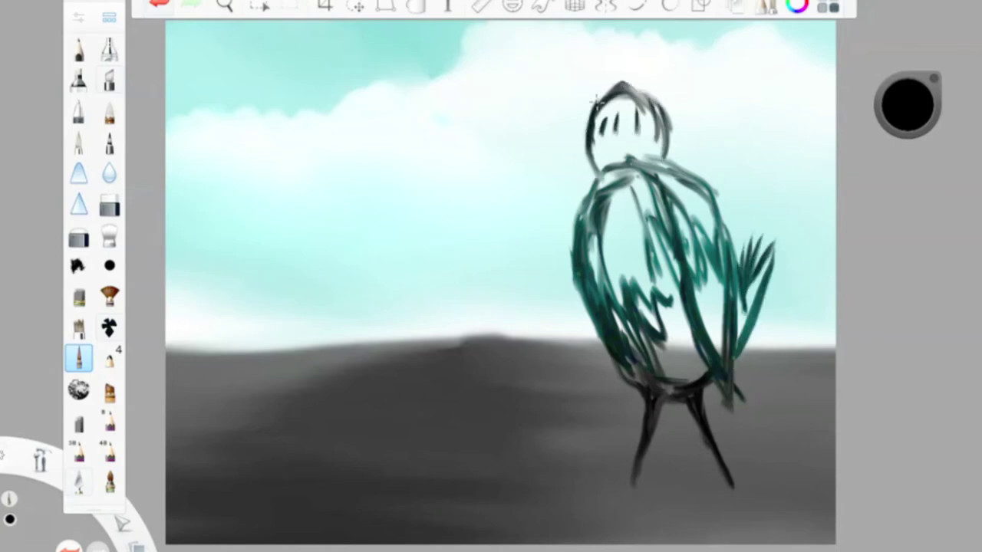
pyautogui.moveTo(595, 100); pyautogui.dragTo(589, 170)
pyautogui.moveTo(636, 162); pyautogui.dragTo(581, 228)
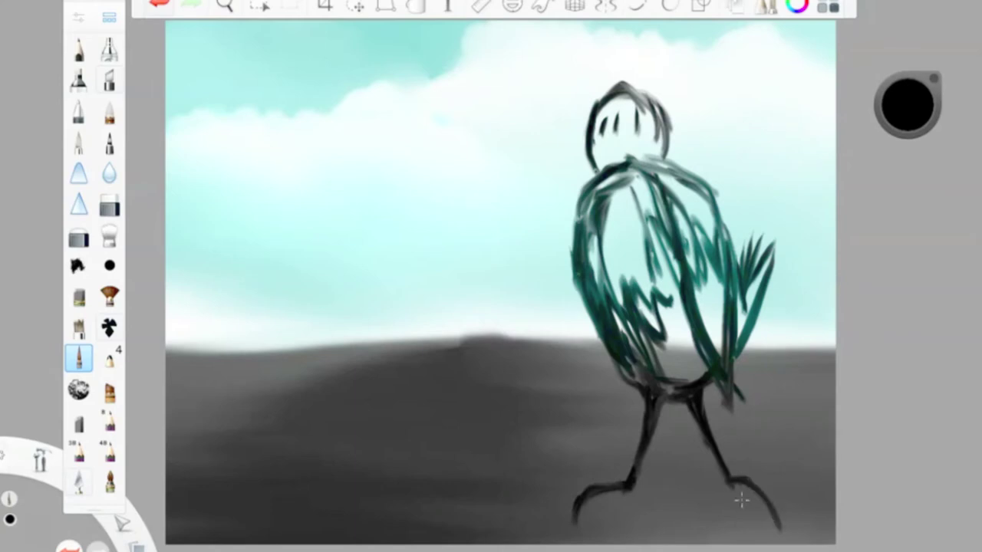
# - Sketch curved toes on both of the bird's feet, undoing misplaced strokes
pyautogui.hotkey('ctrl', 'z')
pyautogui.hotkey('ctrl', 'b')
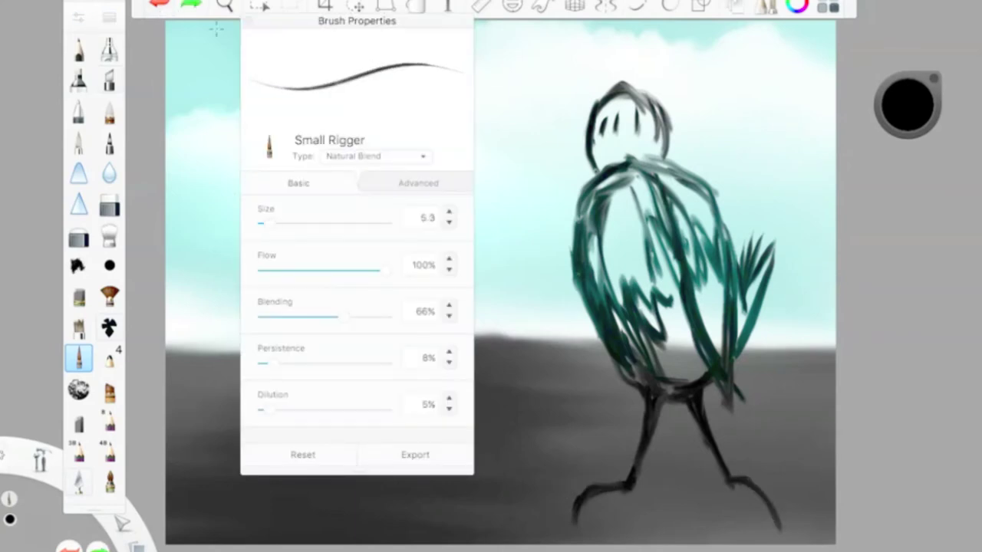
pyautogui.hotkey('ctrl', 'b')
pyautogui.click(157, 6)
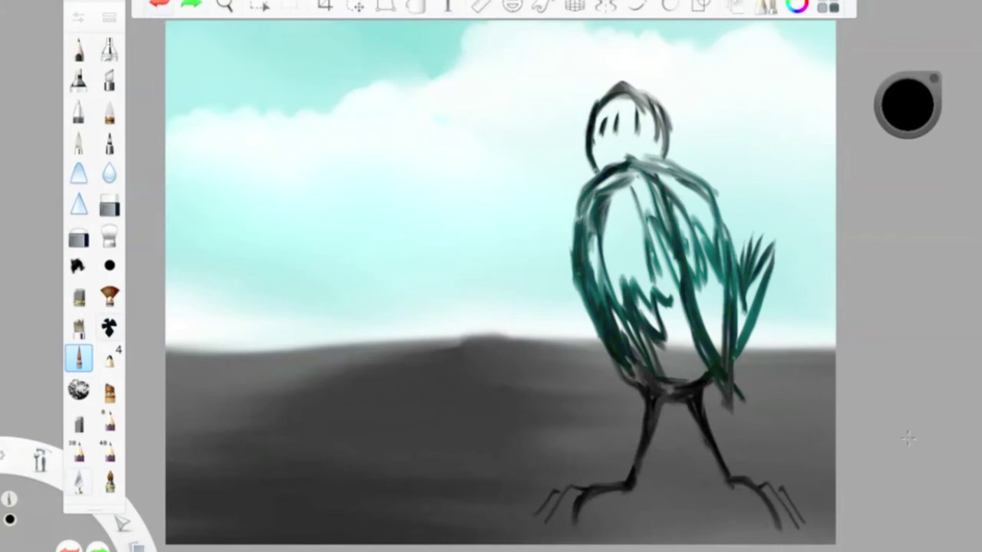
pyautogui.hotkey('ctrl', 'z')
pyautogui.hotkey('ctrl', 'z')
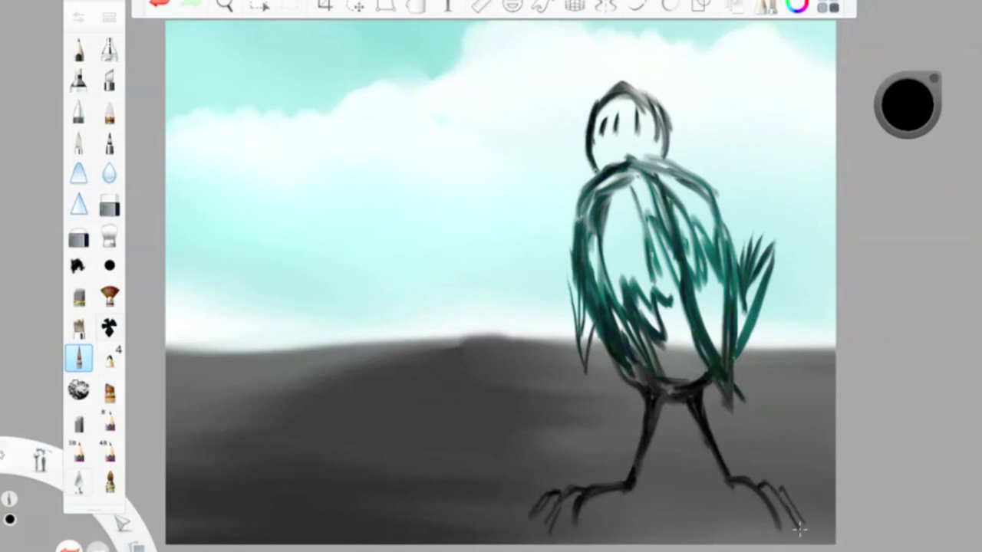
pyautogui.click(85, 19)
pyautogui.click(691, 381)
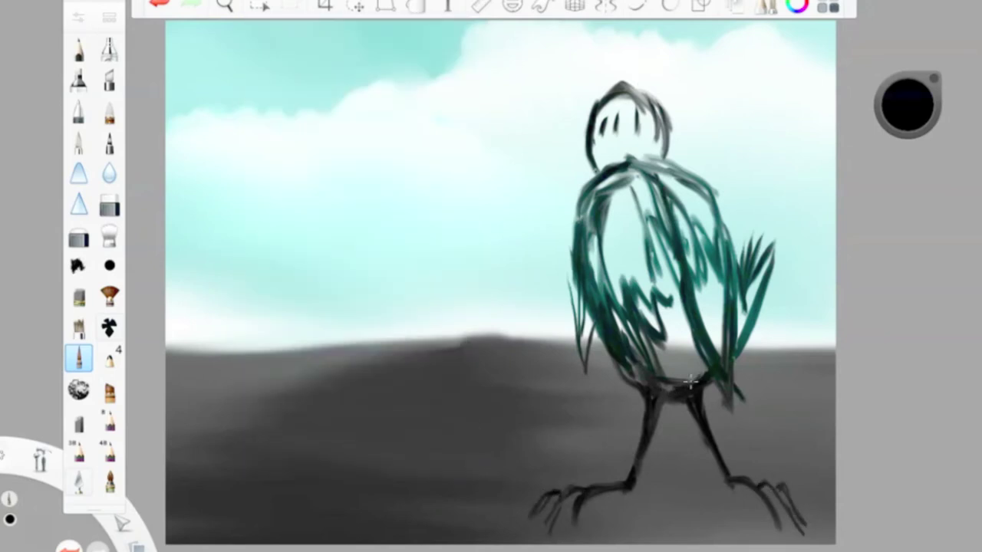
# - Fill the bird's body with more dark teal feather strokes from the shoulders down to the legs
pyautogui.moveTo(677, 353); pyautogui.dragTo(660, 225)
pyautogui.click(77, 20)
pyautogui.moveTo(599, 184)
pyautogui.mouseDown()
pyautogui.moveTo(607, 322)
pyautogui.moveTo(644, 337)
pyautogui.moveTo(688, 389)
pyautogui.moveTo(671, 390)
pyautogui.moveTo(636, 460)
pyautogui.mouseUp()
# - Trace both of the bird's legs and toes in yellow with the Small Rigger brush, undoing misplaced strokes
pyautogui.click(908, 105)
pyautogui.click(924, 77)
pyautogui.hotkey('ctrl', 'z')
pyautogui.click(77, 17)
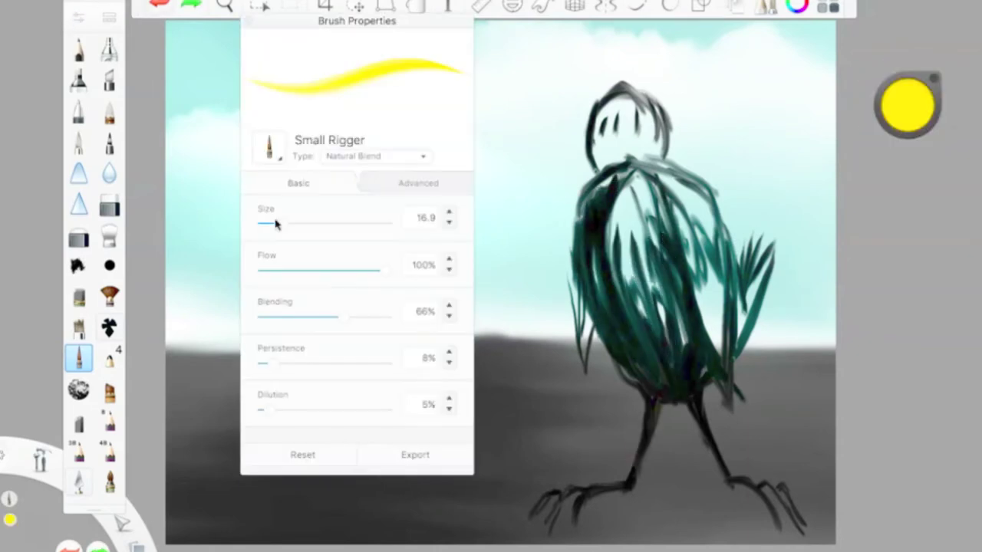
pyautogui.moveTo(654, 405)
pyautogui.mouseDown()
pyautogui.moveTo(629, 472)
pyautogui.moveTo(560, 528)
pyautogui.mouseUp()
pyautogui.hotkey('ctrl', 'z')
pyautogui.moveTo(625, 483); pyautogui.dragTo(557, 522)
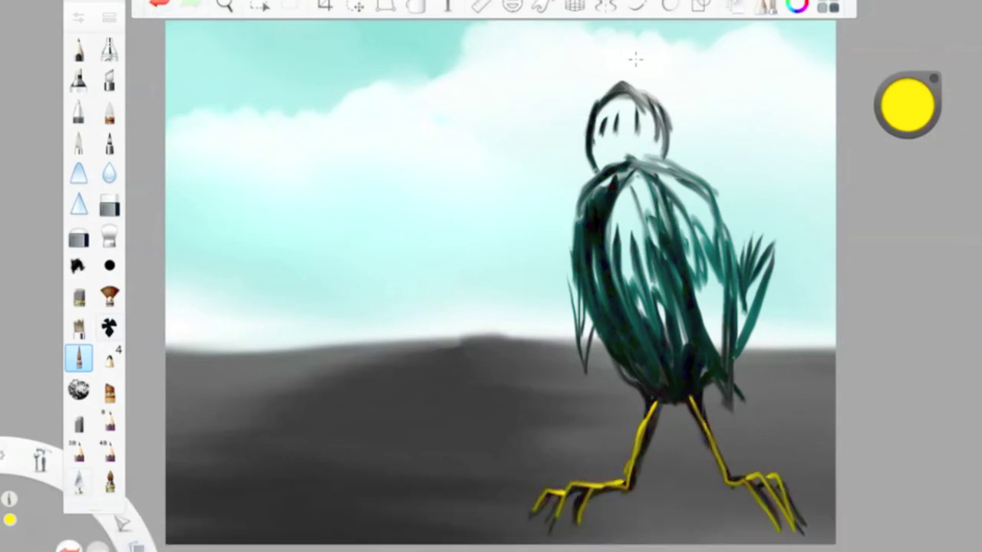
# - Fill the remaining gaps in the bird's body and its head with black Small Rigger strokes at size 17.6
pyautogui.click(908, 105)
pyautogui.click(76, 17)
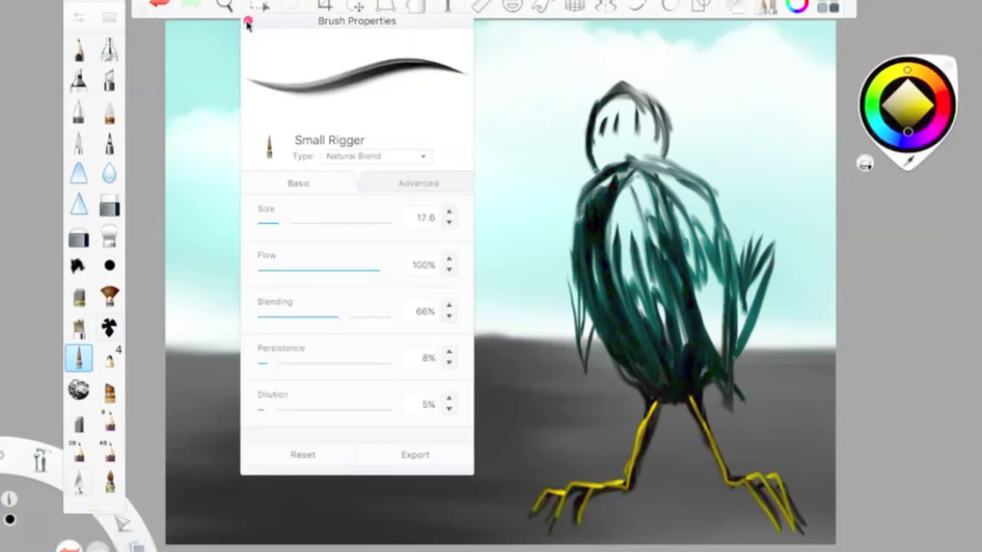
pyautogui.moveTo(622, 184); pyautogui.dragTo(614, 299)
pyautogui.moveTo(653, 192)
pyautogui.mouseDown()
pyautogui.moveTo(667, 307)
pyautogui.moveTo(678, 308)
pyautogui.mouseUp()
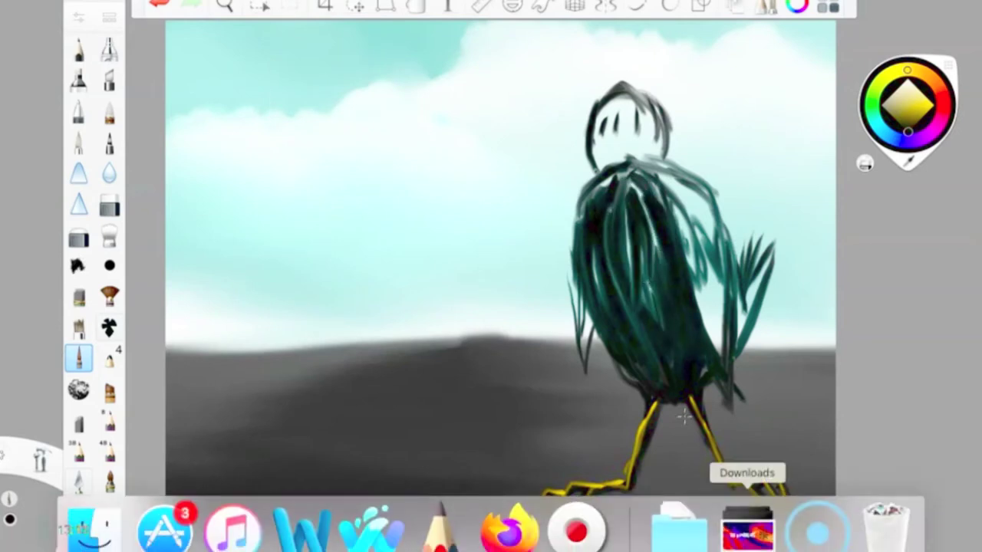
pyautogui.moveTo(649, 197); pyautogui.dragTo(636, 315)
pyautogui.moveTo(635, 89); pyautogui.dragTo(606, 157)
pyautogui.moveTo(598, 96)
pyautogui.mouseDown()
pyautogui.moveTo(660, 153)
pyautogui.moveTo(660, 169)
pyautogui.moveTo(609, 142)
pyautogui.mouseUp()
# - Paint the bird's right-hand wing in dark reddish brown
pyautogui.click(932, 77)
pyautogui.moveTo(667, 175); pyautogui.dragTo(717, 296)
pyautogui.moveTo(679, 204); pyautogui.dragTo(693, 281)
pyautogui.moveTo(710, 230); pyautogui.dragTo(721, 349)
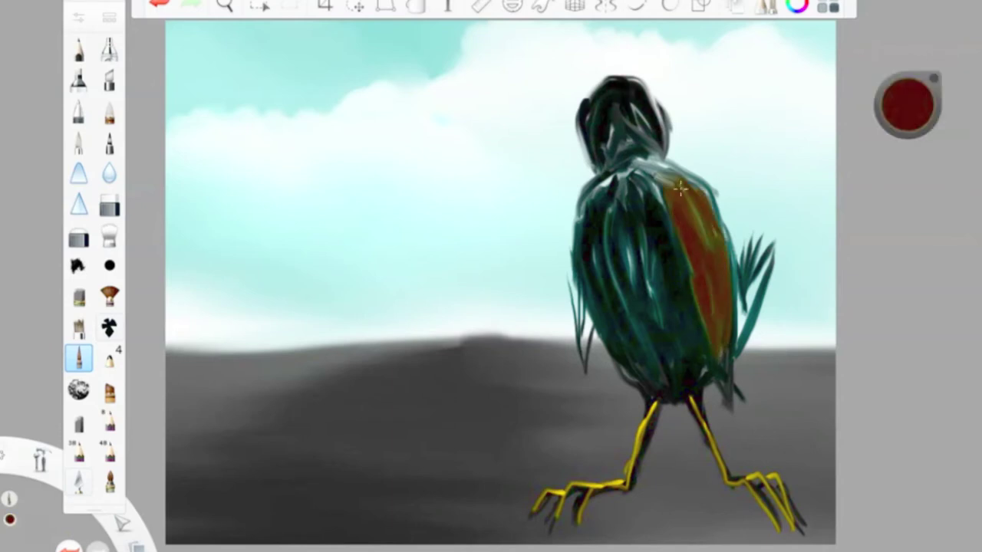
pyautogui.moveTo(686, 188); pyautogui.dragTo(694, 234)
# - Paint the left wing feathers and the outer tail feather reddish brown, undoing the extra tail stroke
pyautogui.moveTo(583, 291); pyautogui.dragTo(587, 364)
pyautogui.moveTo(570, 245); pyautogui.dragTo(589, 326)
pyautogui.moveTo(775, 226); pyautogui.dragTo(740, 353)
pyautogui.moveTo(750, 186); pyautogui.dragTo(741, 317)
pyautogui.click(159, 6)
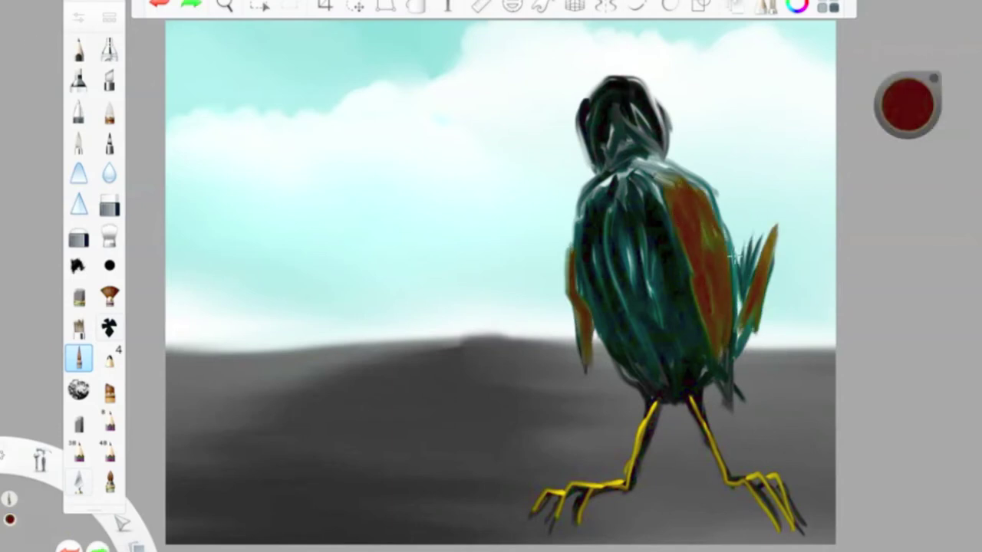
# - Smooth the strokes of the body, brown wing and head together with the blending brush
pyautogui.doubleClick(109, 234)
pyautogui.moveTo(287, 317); pyautogui.dragTo(281, 323)
pyautogui.moveTo(305, 223); pyautogui.dragTo(292, 223)
pyautogui.click(658, 325)
pyautogui.moveTo(658, 325)
pyautogui.mouseDown()
pyautogui.moveTo(636, 182)
pyautogui.moveTo(685, 386)
pyautogui.moveTo(742, 337)
pyautogui.mouseUp()
pyautogui.moveTo(752, 302)
pyautogui.mouseDown()
pyautogui.moveTo(675, 198)
pyautogui.moveTo(585, 167)
pyautogui.moveTo(600, 103)
pyautogui.mouseUp()
# - Outline the bird's head, shoulders and brown wing in black with the Small Rigger brush at size 7.2
pyautogui.click(908, 105)
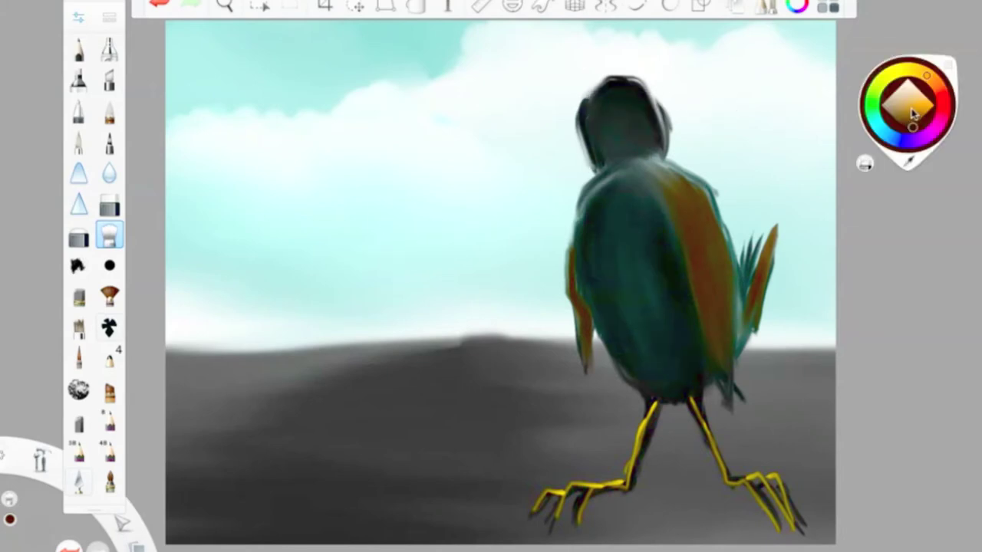
pyautogui.click(78, 358)
pyautogui.hotkey('ctrl', 'b')
pyautogui.moveTo(277, 227); pyautogui.dragTo(273, 227)
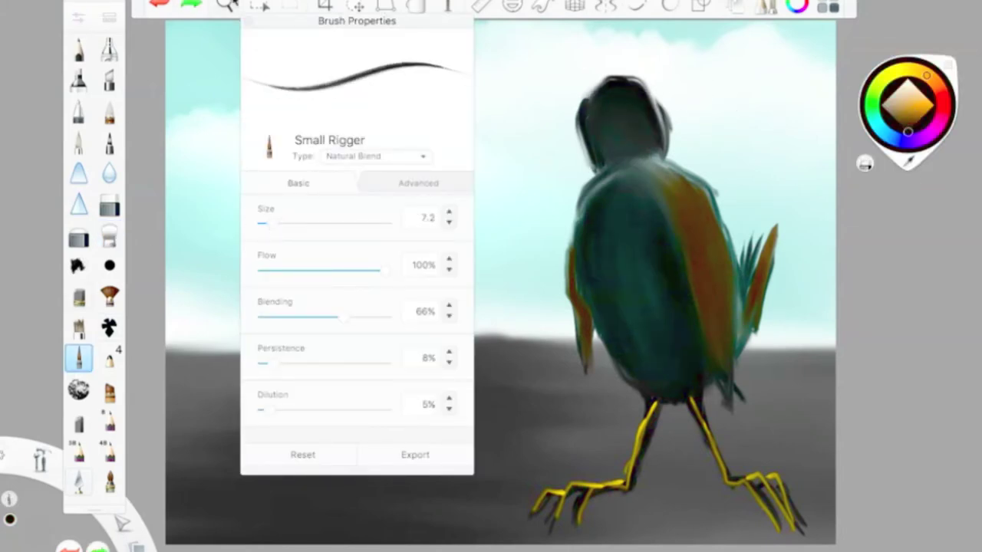
pyautogui.hotkey('ctrl', 'b')
pyautogui.moveTo(674, 174); pyautogui.dragTo(739, 335)
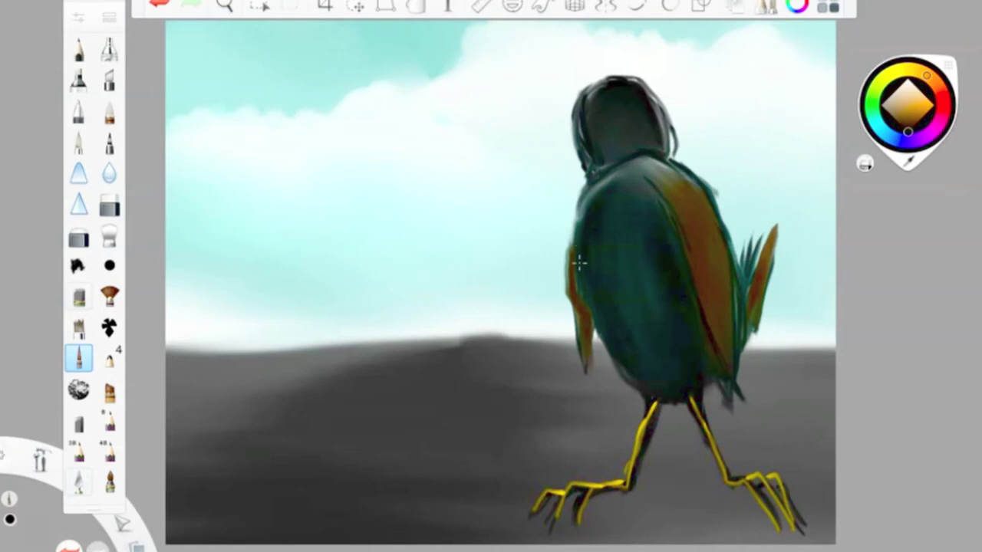
# - Draw two more overlapping rounded head outlines to the left of the dark head, undoing a stray stroke
pyautogui.moveTo(528, 123); pyautogui.dragTo(575, 221)
pyautogui.click(159, 3)
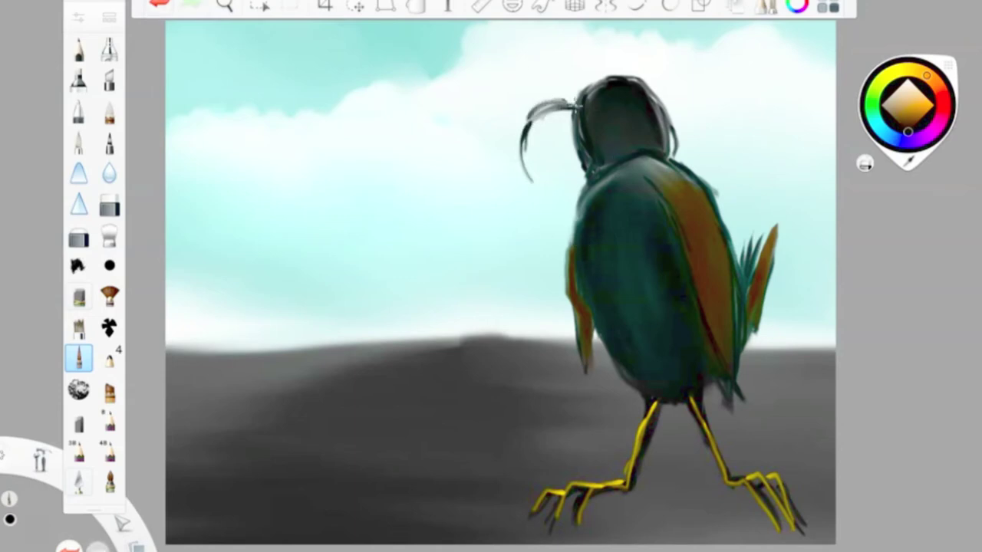
pyautogui.moveTo(528, 126)
pyautogui.mouseDown()
pyautogui.moveTo(554, 205)
pyautogui.moveTo(580, 212)
pyautogui.mouseUp()
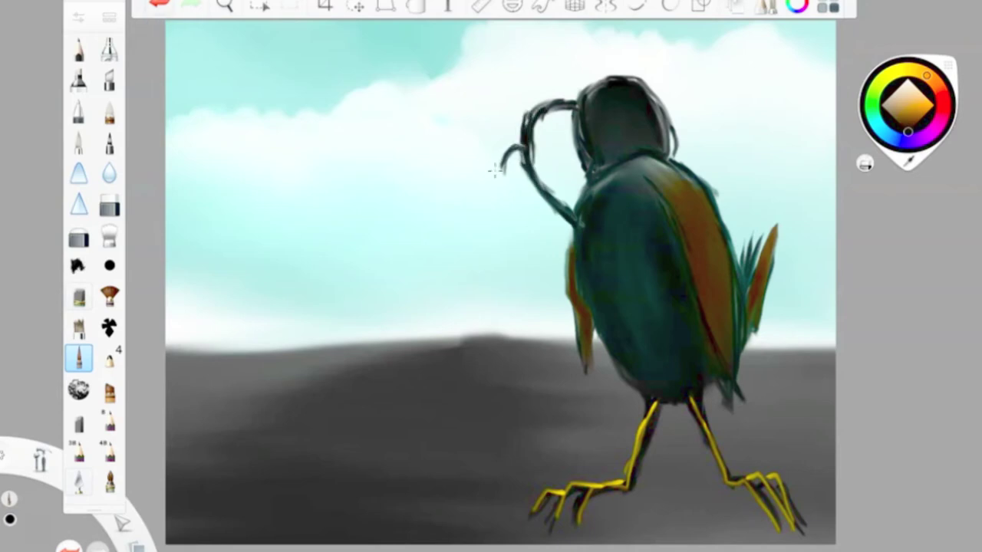
# - Fill the middle head with dark grey and the outermost head with a lighter grey
pyautogui.moveTo(908, 132); pyautogui.dragTo(899, 122)
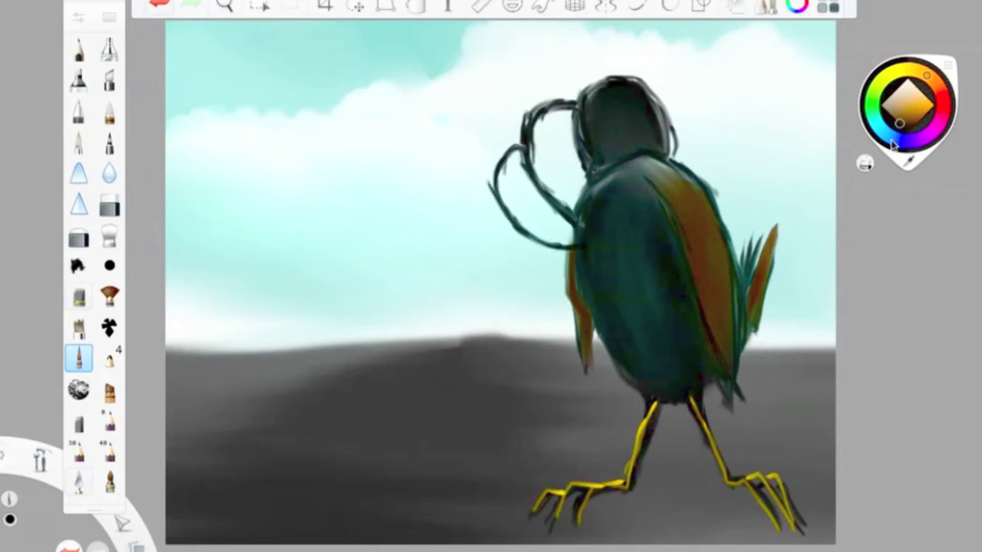
pyautogui.doubleClick(79, 357)
pyautogui.click(284, 230)
pyautogui.moveTo(537, 142)
pyautogui.mouseDown()
pyautogui.moveTo(569, 113)
pyautogui.moveTo(538, 184)
pyautogui.moveTo(564, 123)
pyautogui.moveTo(571, 205)
pyautogui.moveTo(540, 135)
pyautogui.mouseUp()
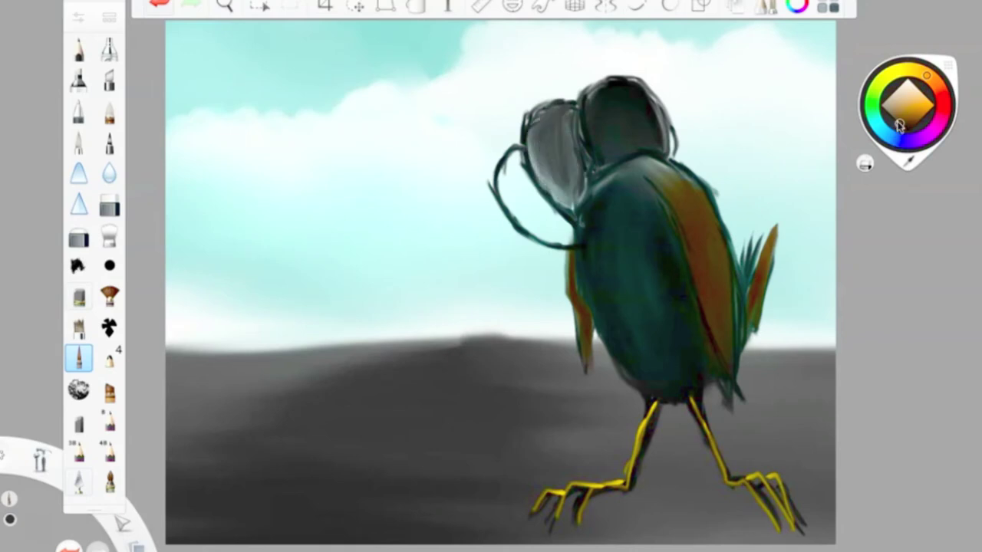
pyautogui.moveTo(898, 124); pyautogui.dragTo(893, 116)
pyautogui.moveTo(507, 183); pyautogui.dragTo(530, 211)
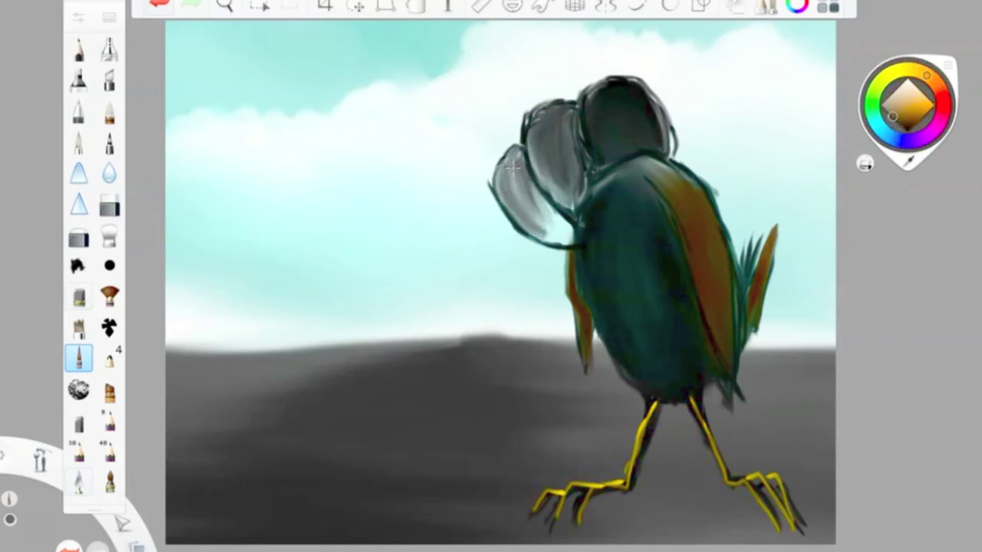
# - Darken the outlines of the grey heads in black and undo the large hooked beak drawn below them
pyautogui.click(918, 143)
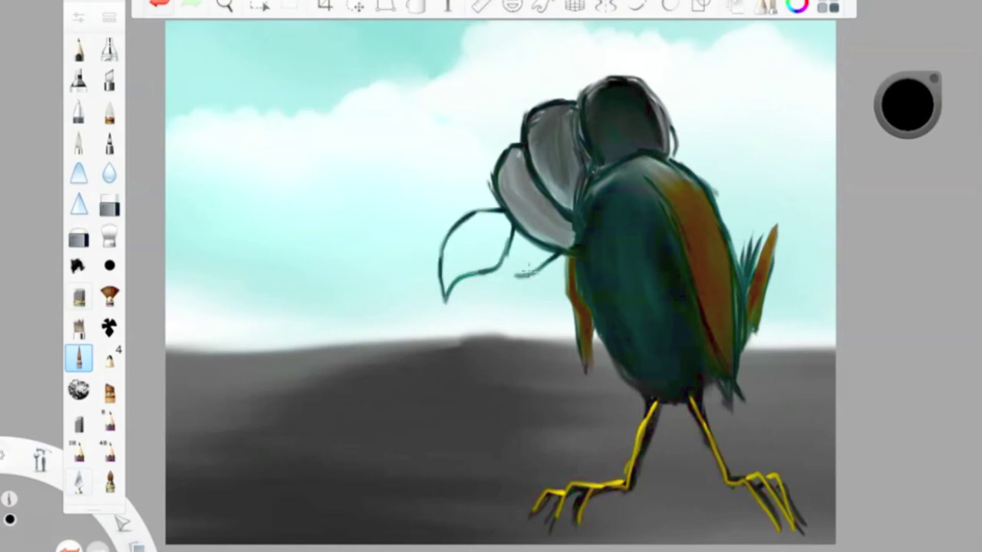
pyautogui.hotkey('ctrl', 'z')
pyautogui.hotkey('ctrl', 'z')
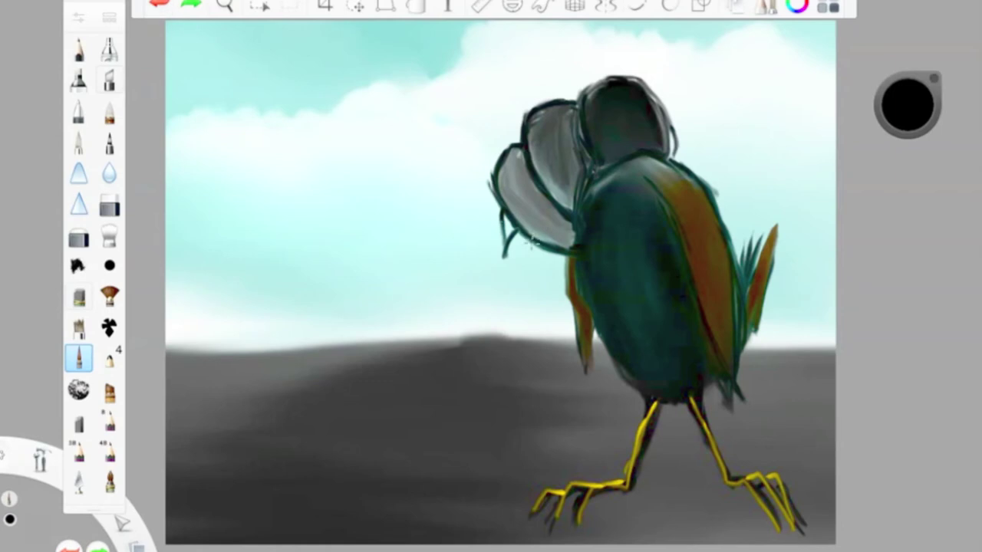
# - Paint a jagged bright red collar over the bird's left shoulder and a row of flame-shaped red crests above the heads
pyautogui.moveTo(907, 103); pyautogui.dragTo(932, 96)
pyautogui.moveTo(570, 237); pyautogui.dragTo(587, 297)
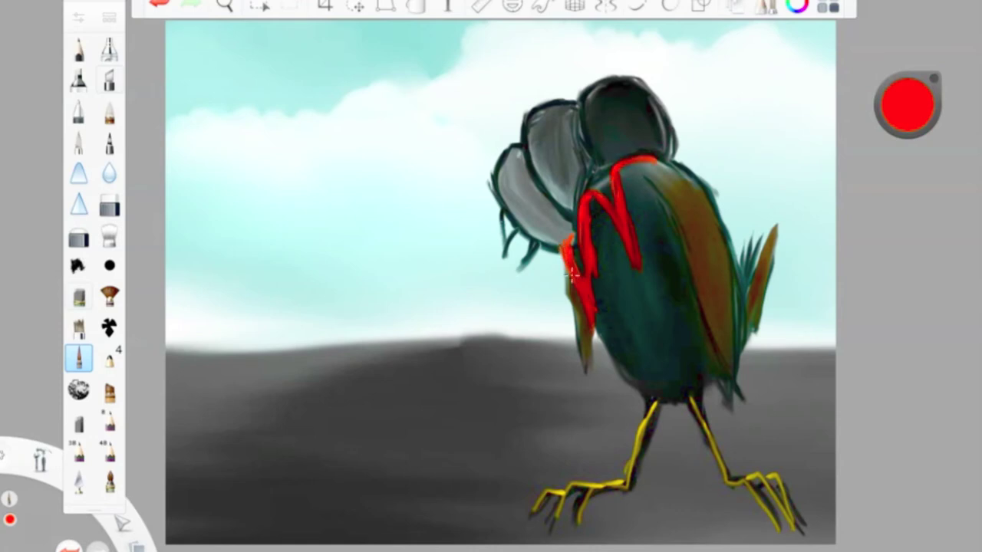
pyautogui.moveTo(547, 99); pyautogui.dragTo(598, 74)
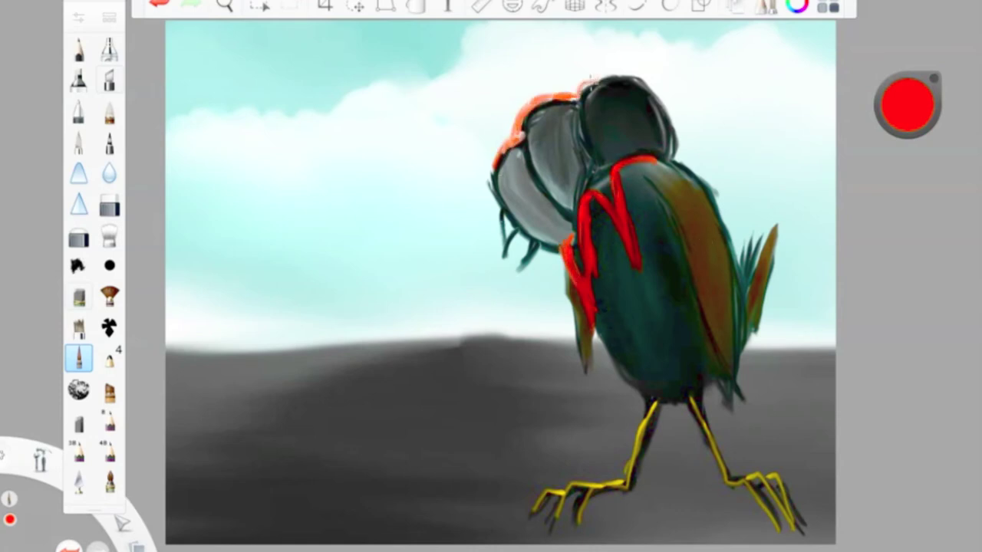
pyautogui.moveTo(504, 144)
pyautogui.mouseDown()
pyautogui.moveTo(503, 111)
pyautogui.moveTo(556, 59)
pyautogui.moveTo(552, 96)
pyautogui.moveTo(628, 45)
pyautogui.mouseUp()
pyautogui.moveTo(495, 151)
pyautogui.mouseDown()
pyautogui.moveTo(508, 92)
pyautogui.moveTo(512, 145)
pyautogui.moveTo(540, 73)
pyautogui.moveTo(582, 108)
pyautogui.moveTo(557, 77)
pyautogui.moveTo(580, 90)
pyautogui.moveTo(576, 75)
pyautogui.moveTo(577, 90)
pyautogui.moveTo(603, 52)
pyautogui.moveTo(608, 76)
pyautogui.mouseUp()
pyautogui.moveTo(265, 222); pyautogui.dragTo(280, 223)
pyautogui.moveTo(583, 230)
pyautogui.mouseDown()
pyautogui.moveTo(579, 284)
pyautogui.moveTo(618, 206)
pyautogui.mouseUp()
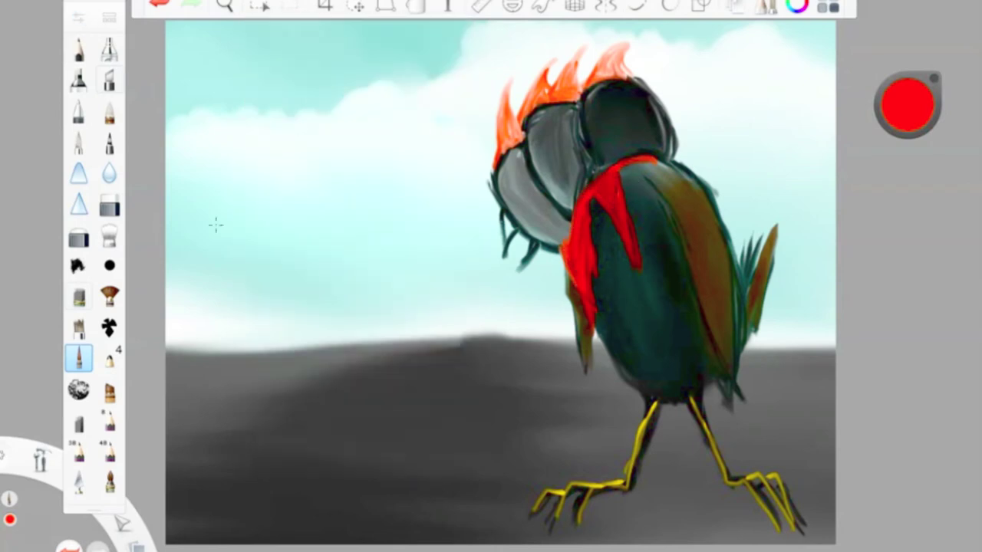
# - Shade and outline the red collar with fine black Small Rigger strokes
pyautogui.click(78, 358)
pyautogui.moveTo(280, 222); pyautogui.dragTo(270, 228)
pyautogui.moveTo(586, 198)
pyautogui.mouseDown()
pyautogui.moveTo(596, 289)
pyautogui.moveTo(606, 214)
pyautogui.moveTo(619, 196)
pyautogui.mouseUp()
pyautogui.moveTo(572, 216)
pyautogui.mouseDown()
pyautogui.moveTo(560, 269)
pyautogui.moveTo(583, 182)
pyautogui.mouseUp()
pyautogui.moveTo(587, 192)
pyautogui.mouseDown()
pyautogui.moveTo(633, 157)
pyautogui.moveTo(620, 190)
pyautogui.moveTo(639, 260)
pyautogui.moveTo(589, 232)
pyautogui.moveTo(591, 329)
pyautogui.mouseUp()
pyautogui.moveTo(565, 239); pyautogui.dragTo(587, 318)
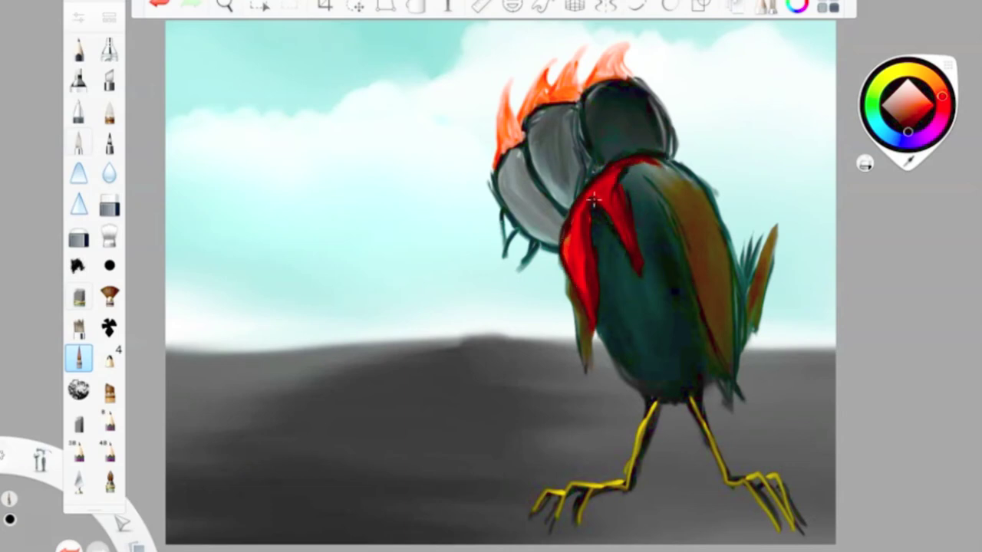
# - Outline the pointed red crests above the three heads in black
pyautogui.moveTo(510, 75); pyautogui.dragTo(518, 123)
pyautogui.moveTo(580, 91)
pyautogui.mouseDown()
pyautogui.moveTo(587, 46)
pyautogui.moveTo(629, 91)
pyautogui.mouseUp()
pyautogui.moveTo(508, 76); pyautogui.dragTo(493, 172)
pyautogui.moveTo(551, 61); pyautogui.dragTo(522, 126)
pyautogui.moveTo(580, 48)
pyautogui.mouseDown()
pyautogui.moveTo(549, 99)
pyautogui.moveTo(626, 32)
pyautogui.mouseUp()
# - Thicken the small dark hooked spikes beneath the outermost grey head
pyautogui.click(907, 108)
pyautogui.moveTo(513, 207); pyautogui.dragTo(500, 270)
pyautogui.moveTo(525, 224); pyautogui.dragTo(510, 265)
pyautogui.moveTo(551, 244); pyautogui.dragTo(529, 266)
# - Place a large round yellow eye on the dark head with the Paintbrush
pyautogui.click(78, 141)
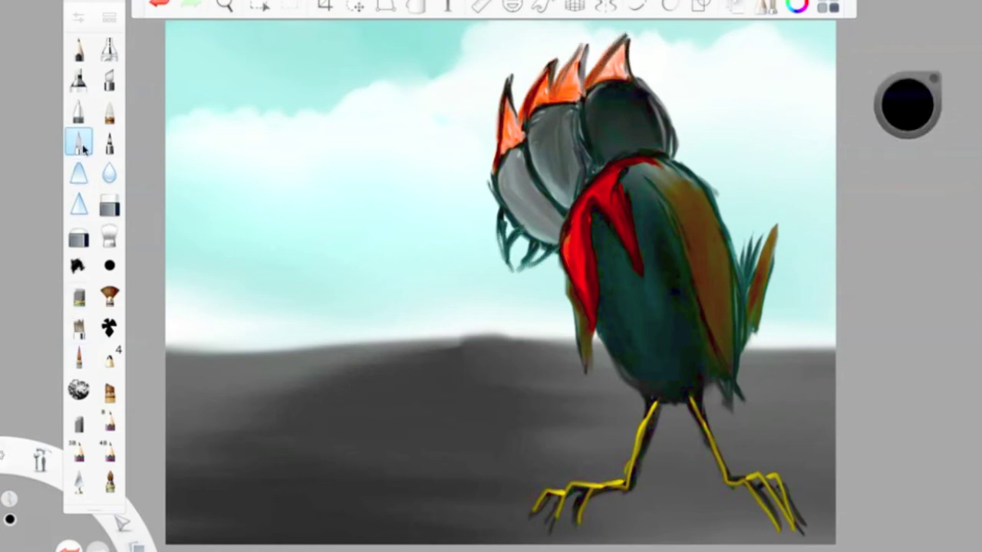
pyautogui.click(909, 106)
pyautogui.click(905, 68)
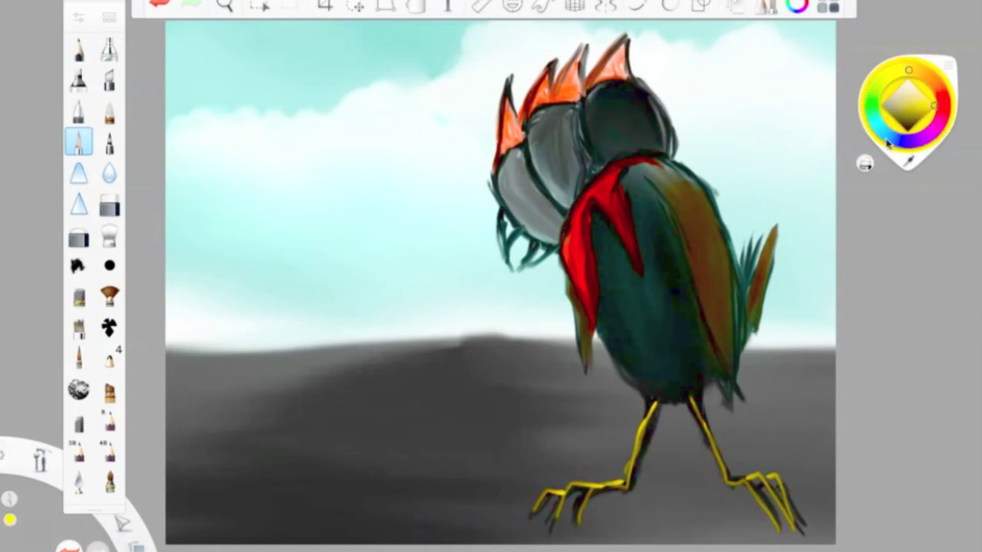
pyautogui.click(78, 17)
pyautogui.click(623, 115)
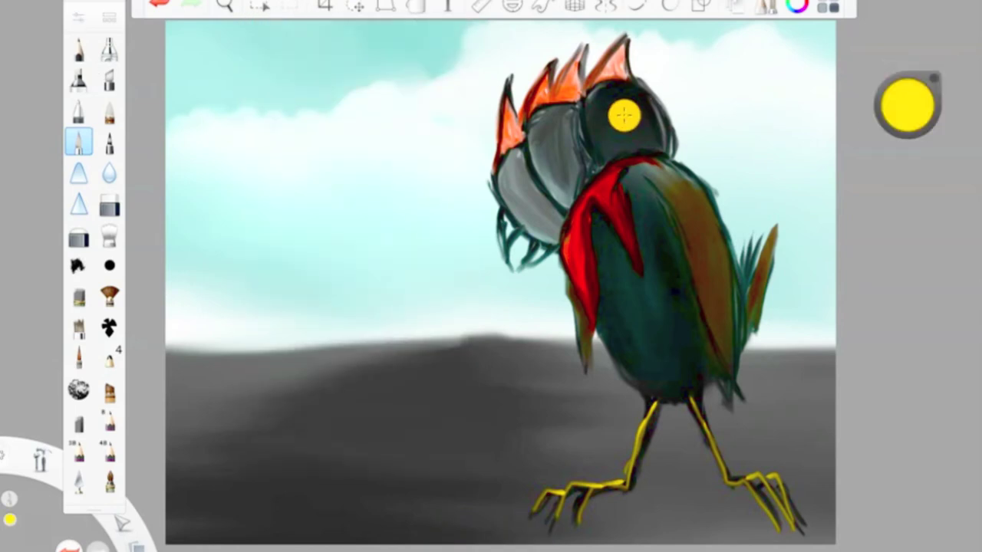
# - Add a black pupil to the dark head's yellow eye at brush size 16.3
pyautogui.moveTo(908, 92); pyautogui.dragTo(908, 153)
pyautogui.click(78, 17)
pyautogui.moveTo(286, 223); pyautogui.dragTo(283, 232)
pyautogui.click(625, 116)
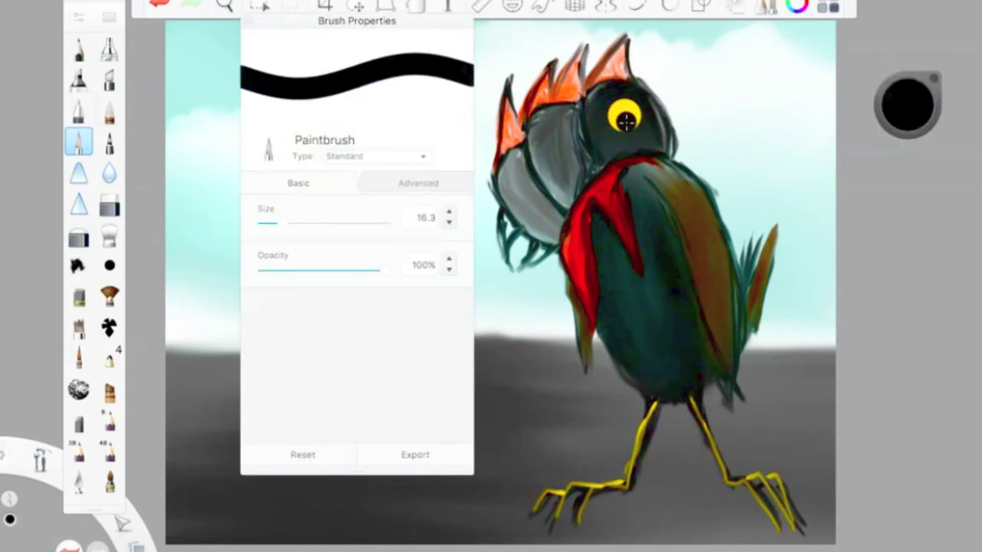
# - Place a yellow eye on the middle head and give it a tiny black pupil at brush size 7.2
pyautogui.click(904, 108)
pyautogui.click(555, 149)
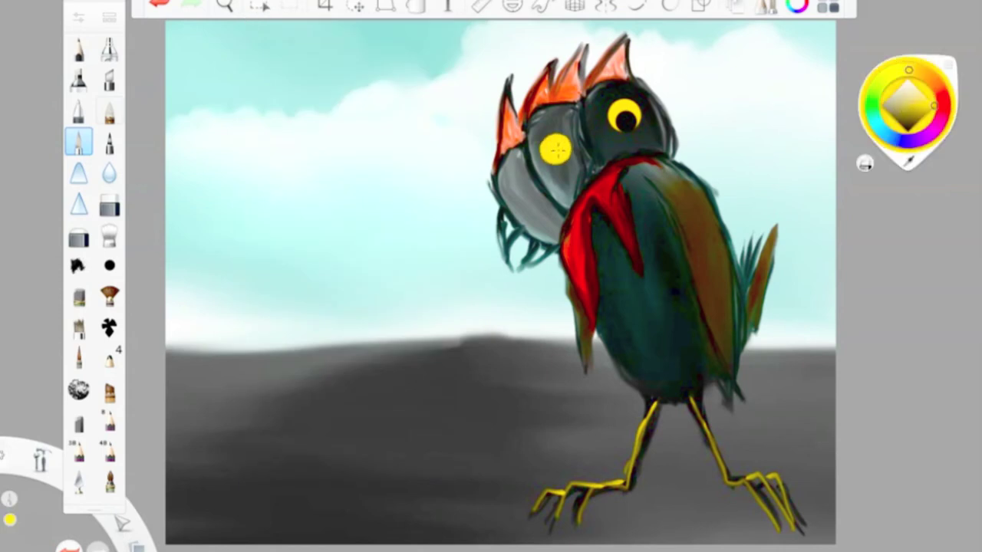
pyautogui.moveTo(897, 110); pyautogui.dragTo(908, 132)
pyautogui.click(78, 17)
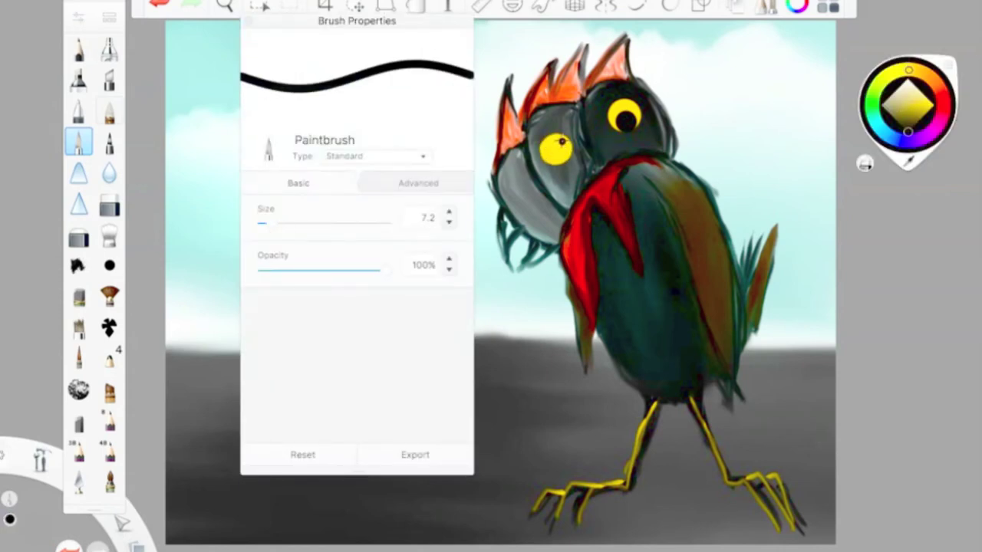
# - Paint a smaller yellow eye with a black pupil on the outermost grey head
pyautogui.click(910, 101)
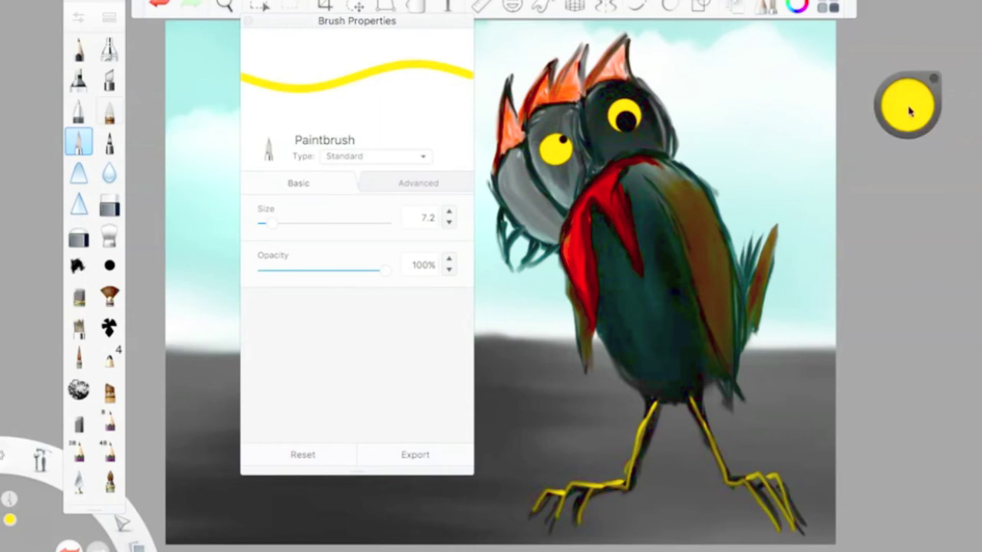
pyautogui.moveTo(928, 108); pyautogui.dragTo(917, 146)
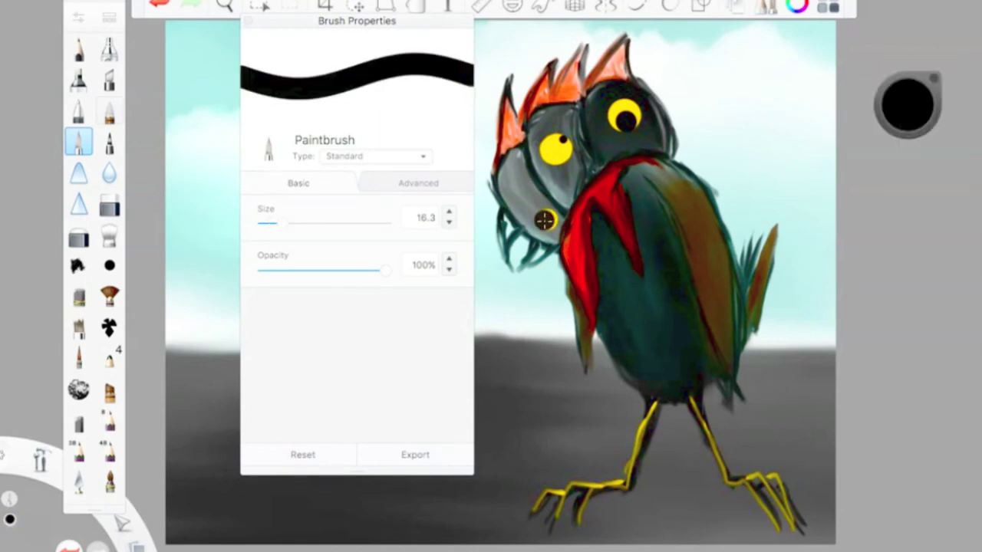
pyautogui.moveTo(547, 220); pyautogui.dragTo(598, 220)
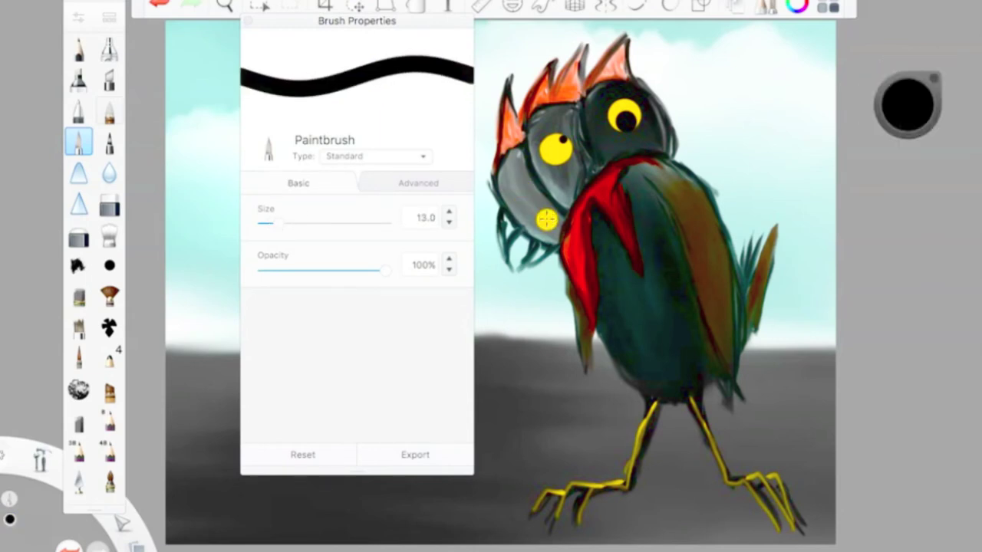
# - Redraw the crest and head outlines with thick, textured black strokes, undoing misplaced ones
pyautogui.click(109, 328)
pyautogui.click(109, 327)
pyautogui.moveTo(271, 224); pyautogui.dragTo(267, 224)
pyautogui.moveTo(530, 84)
pyautogui.mouseDown()
pyautogui.moveTo(527, 145)
pyautogui.moveTo(488, 196)
pyautogui.moveTo(519, 115)
pyautogui.mouseUp()
pyautogui.click(151, 9)
pyautogui.moveTo(581, 44)
pyautogui.mouseDown()
pyautogui.moveTo(576, 98)
pyautogui.moveTo(637, 29)
pyautogui.mouseUp()
pyautogui.moveTo(567, 103)
pyautogui.mouseDown()
pyautogui.moveTo(634, 33)
pyautogui.moveTo(629, 89)
pyautogui.mouseUp()
pyautogui.moveTo(522, 122); pyautogui.dragTo(595, 94)
pyautogui.click(161, 6)
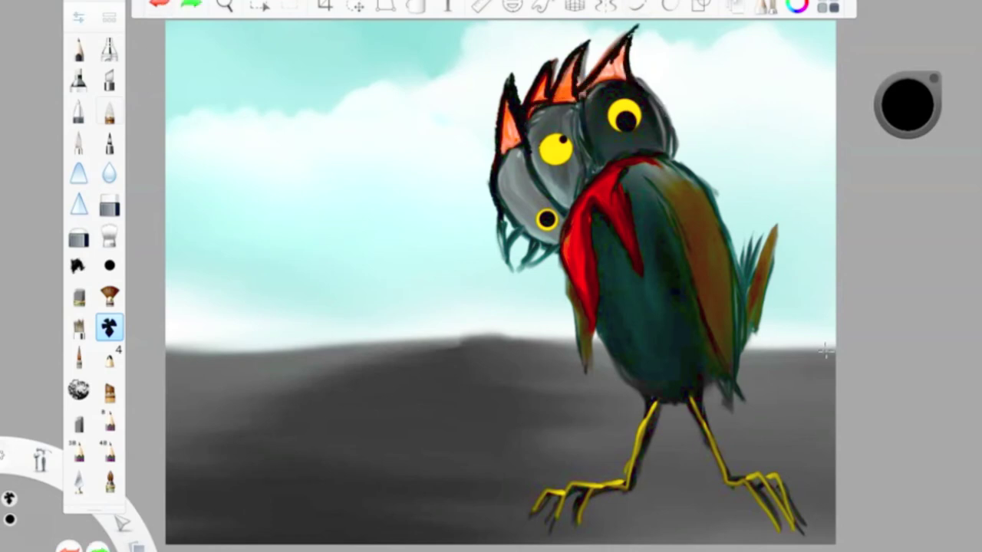
# - Edge the yellow legs in black and sketch a second pair of legs with clawed feet spreading outward behind them
pyautogui.click(78, 358)
pyautogui.moveTo(652, 403)
pyautogui.mouseDown()
pyautogui.moveTo(637, 460)
pyautogui.moveTo(590, 510)
pyautogui.moveTo(551, 500)
pyautogui.mouseUp()
pyautogui.moveTo(652, 399); pyautogui.dragTo(564, 435)
pyautogui.moveTo(707, 395); pyautogui.dragTo(802, 469)
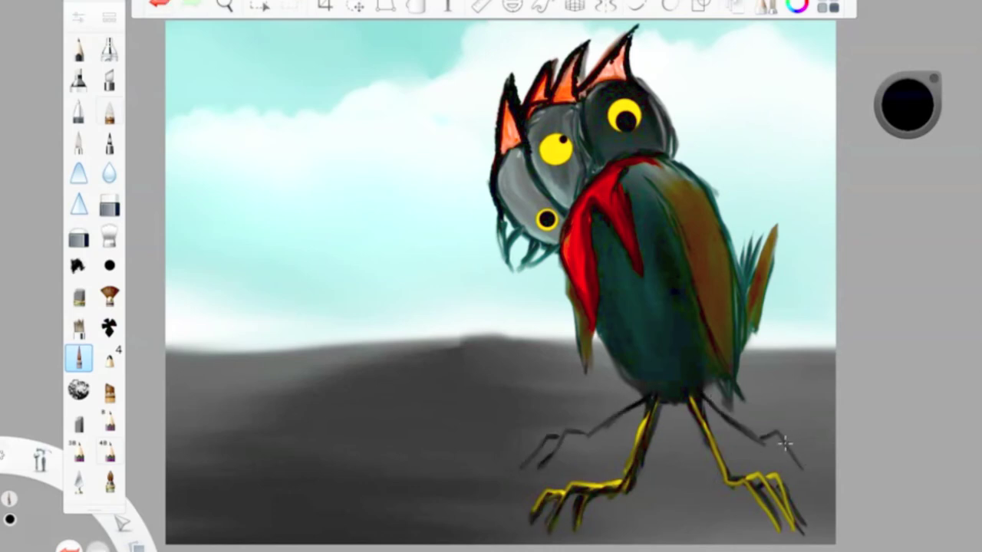
pyautogui.moveTo(543, 445); pyautogui.dragTo(501, 459)
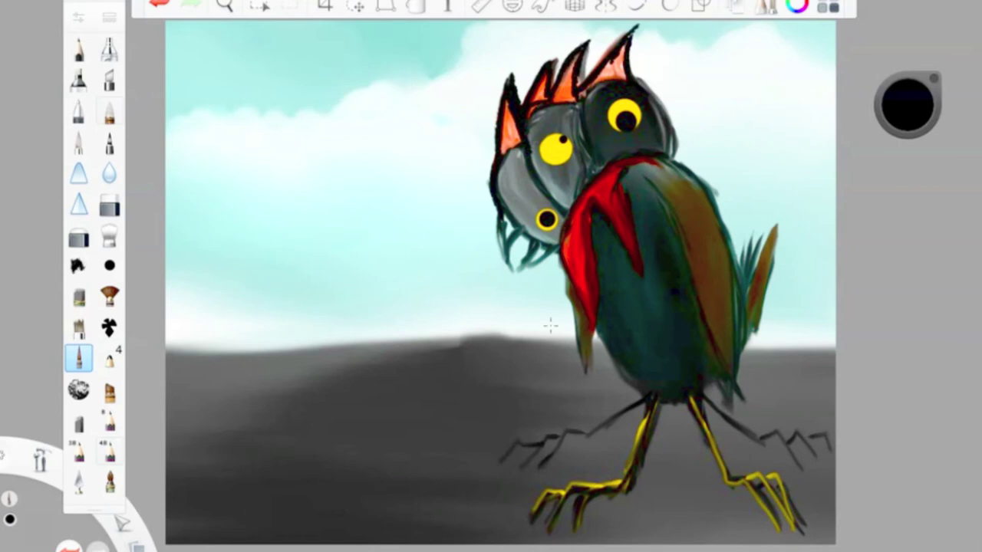
# - Darken the left wing feathers and the inner edge of the brown wing with black strokes
pyautogui.moveTo(564, 269); pyautogui.dragTo(589, 380)
pyautogui.moveTo(572, 330); pyautogui.dragTo(590, 391)
pyautogui.moveTo(650, 185); pyautogui.dragTo(708, 324)
# - Add dark reddish brown feather strokes over the right-hand wing
pyautogui.click(908, 106)
pyautogui.click(936, 89)
pyautogui.moveTo(936, 88); pyautogui.dragTo(935, 80)
pyautogui.click(915, 125)
pyautogui.moveTo(706, 280); pyautogui.dragTo(710, 333)
pyautogui.moveTo(666, 173); pyautogui.dragTo(706, 228)
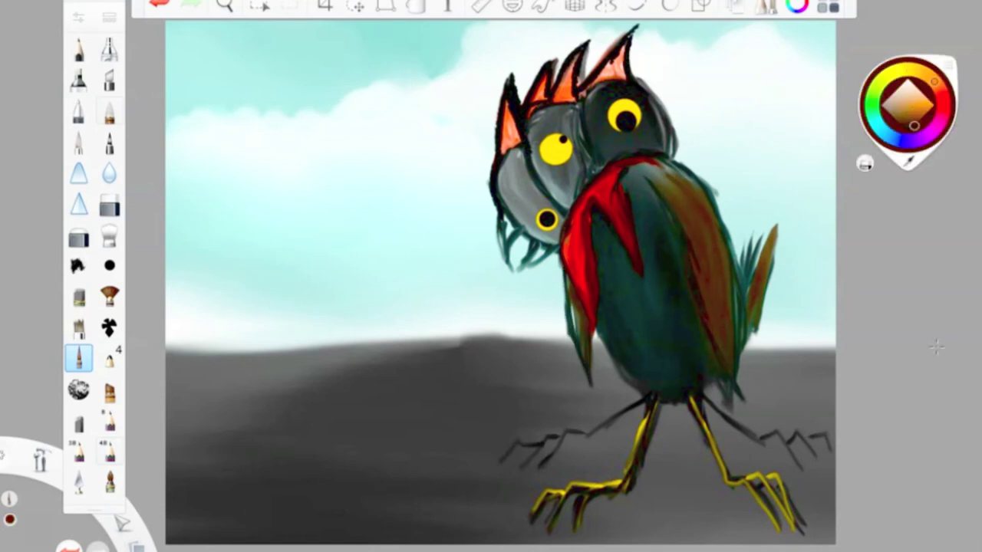
# - Paint the second pair of legs and their toes yellow
pyautogui.click(890, 73)
pyautogui.click(908, 106)
pyautogui.moveTo(908, 106); pyautogui.dragTo(907, 84)
pyautogui.moveTo(652, 399); pyautogui.dragTo(543, 468)
pyautogui.moveTo(540, 439); pyautogui.dragTo(511, 475)
pyautogui.moveTo(508, 447); pyautogui.dragTo(501, 471)
pyautogui.moveTo(696, 401); pyautogui.dragTo(798, 465)
pyautogui.moveTo(805, 434); pyautogui.dragTo(830, 458)
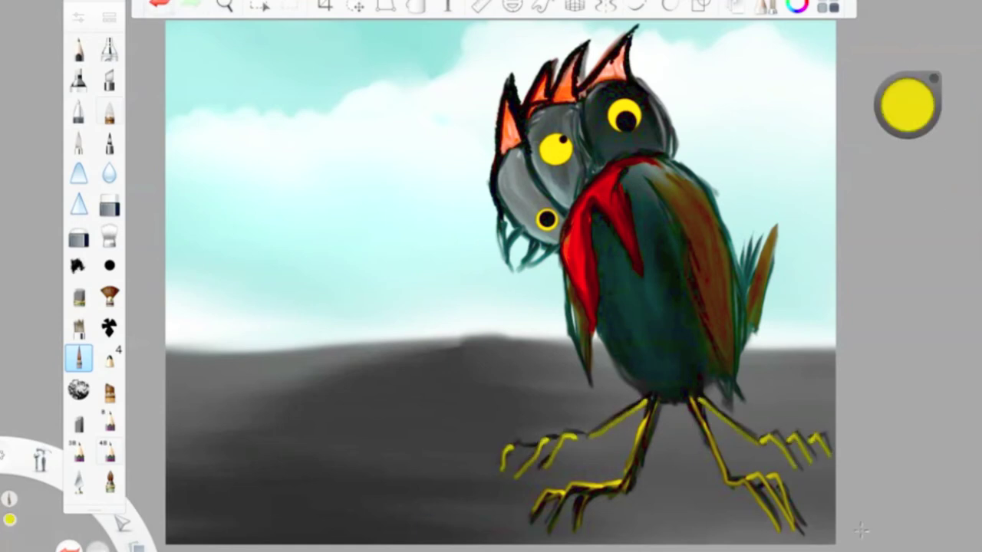
# - Outline the horizon between sky and ground in black across the canvas on both sides of the bird
pyautogui.click(906, 107)
pyautogui.click(907, 132)
pyautogui.moveTo(515, 336); pyautogui.dragTo(164, 351)
pyautogui.moveTo(473, 338); pyautogui.dragTo(606, 342)
pyautogui.moveTo(742, 345); pyautogui.dragTo(837, 347)
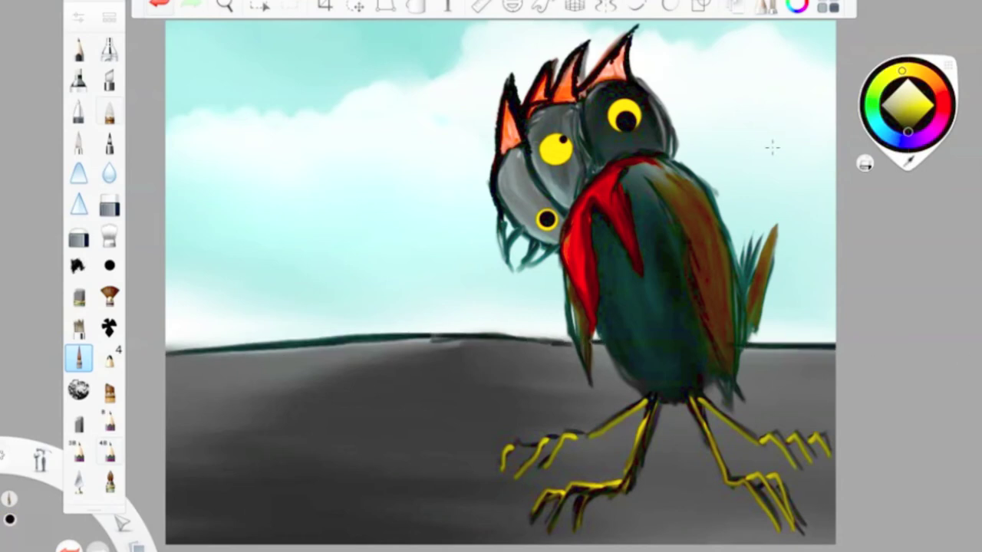
# - Sketch black outlines of jagged mountain peaks behind the horizon, tall ones on the left and smaller ones beside the bird
pyautogui.click(109, 414)
pyautogui.moveTo(330, 238)
pyautogui.mouseDown()
pyautogui.moveTo(399, 322)
pyautogui.moveTo(292, 161)
pyautogui.moveTo(285, 123)
pyautogui.moveTo(240, 237)
pyautogui.moveTo(201, 253)
pyautogui.moveTo(165, 307)
pyautogui.mouseUp()
pyautogui.moveTo(384, 330)
pyautogui.mouseDown()
pyautogui.moveTo(506, 338)
pyautogui.moveTo(307, 340)
pyautogui.mouseUp()
pyautogui.hotkey('ctrl', 'b')
pyautogui.hotkey('ctrl', 'b')
pyautogui.moveTo(338, 259)
pyautogui.mouseDown()
pyautogui.moveTo(396, 316)
pyautogui.moveTo(498, 314)
pyautogui.moveTo(576, 334)
pyautogui.moveTo(519, 332)
pyautogui.mouseUp()
pyautogui.moveTo(775, 323)
pyautogui.mouseDown()
pyautogui.moveTo(815, 285)
pyautogui.moveTo(838, 330)
pyautogui.mouseUp()
pyautogui.moveTo(341, 217)
pyautogui.mouseDown()
pyautogui.moveTo(370, 163)
pyautogui.moveTo(433, 295)
pyautogui.moveTo(454, 286)
pyautogui.mouseUp()
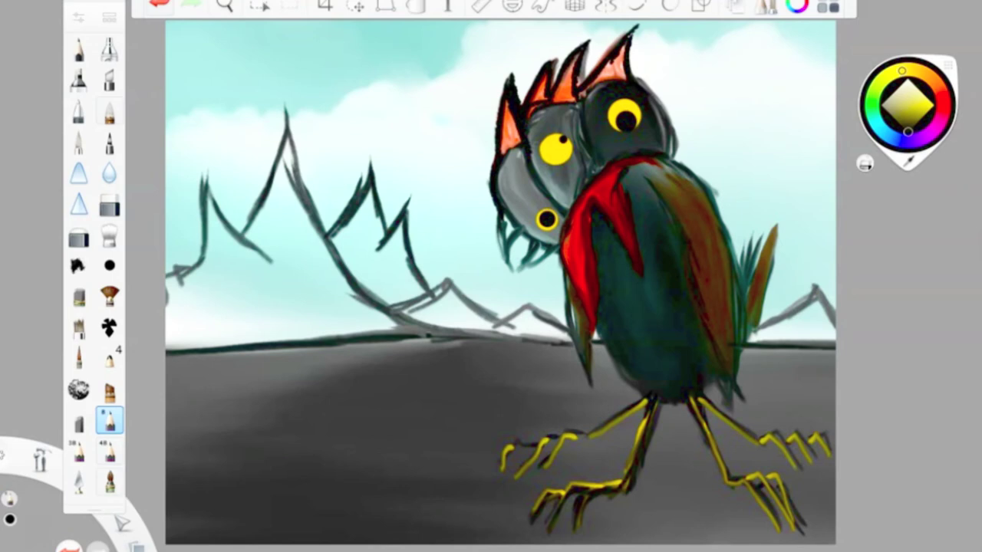
# - Cover the bird's dark teal torso with dark reddish brown and black feather strokes
pyautogui.click(925, 79)
pyautogui.click(920, 119)
pyautogui.moveTo(640, 188); pyautogui.dragTo(694, 384)
pyautogui.moveTo(653, 280)
pyautogui.mouseDown()
pyautogui.moveTo(628, 175)
pyautogui.moveTo(679, 368)
pyautogui.moveTo(636, 259)
pyautogui.moveTo(634, 276)
pyautogui.moveTo(672, 381)
pyautogui.moveTo(641, 192)
pyautogui.moveTo(691, 383)
pyautogui.moveTo(657, 298)
pyautogui.moveTo(637, 170)
pyautogui.moveTo(683, 306)
pyautogui.mouseUp()
pyautogui.keyDown('alt'); pyautogui.click(672, 381); pyautogui.keyUp('alt')
pyautogui.click(78, 17)
pyautogui.click(78, 17)
pyautogui.moveTo(907, 100); pyautogui.dragTo(907, 115)
pyautogui.moveTo(647, 350)
pyautogui.mouseDown()
pyautogui.moveTo(675, 346)
pyautogui.moveTo(662, 355)
pyautogui.mouseUp()
pyautogui.moveTo(913, 96); pyautogui.dragTo(929, 115)
pyautogui.moveTo(676, 244)
pyautogui.mouseDown()
pyautogui.moveTo(686, 384)
pyautogui.moveTo(614, 361)
pyautogui.moveTo(640, 370)
pyautogui.mouseUp()
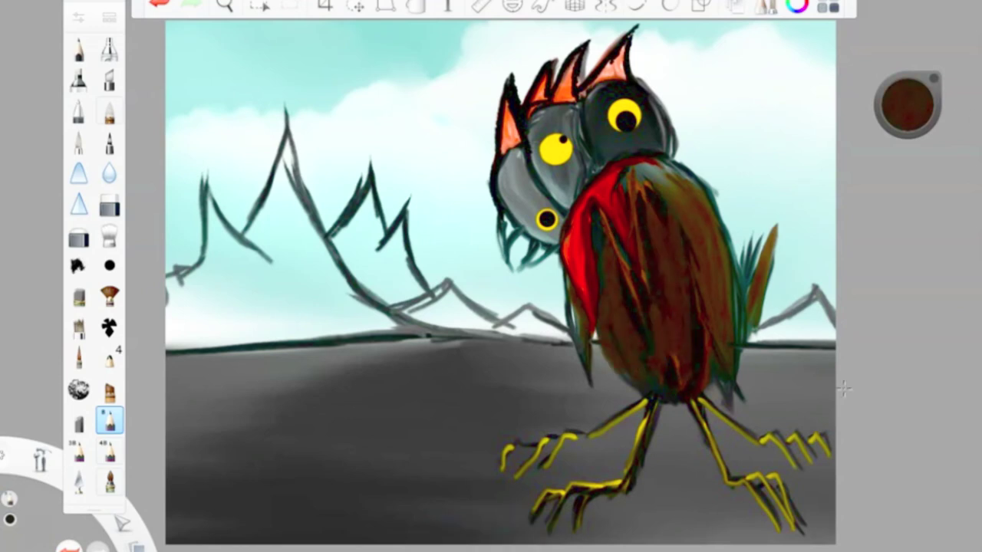
# - Add another small peak to the low mountains and darken the rear pair of legs and toes with black strokes
pyautogui.click(78, 17)
pyautogui.moveTo(269, 222); pyautogui.dragTo(264, 223)
pyautogui.moveTo(347, 270); pyautogui.dragTo(344, 273)
pyautogui.moveTo(466, 271); pyautogui.dragTo(512, 316)
pyautogui.moveTo(645, 394)
pyautogui.mouseDown()
pyautogui.moveTo(580, 427)
pyautogui.moveTo(529, 480)
pyautogui.moveTo(509, 450)
pyautogui.mouseUp()
pyautogui.moveTo(699, 390)
pyautogui.mouseDown()
pyautogui.moveTo(807, 476)
pyautogui.moveTo(833, 445)
pyautogui.mouseUp()
# - Shade the left side of the ground with broad, soft black strokes below the horizon
pyautogui.click(109, 358)
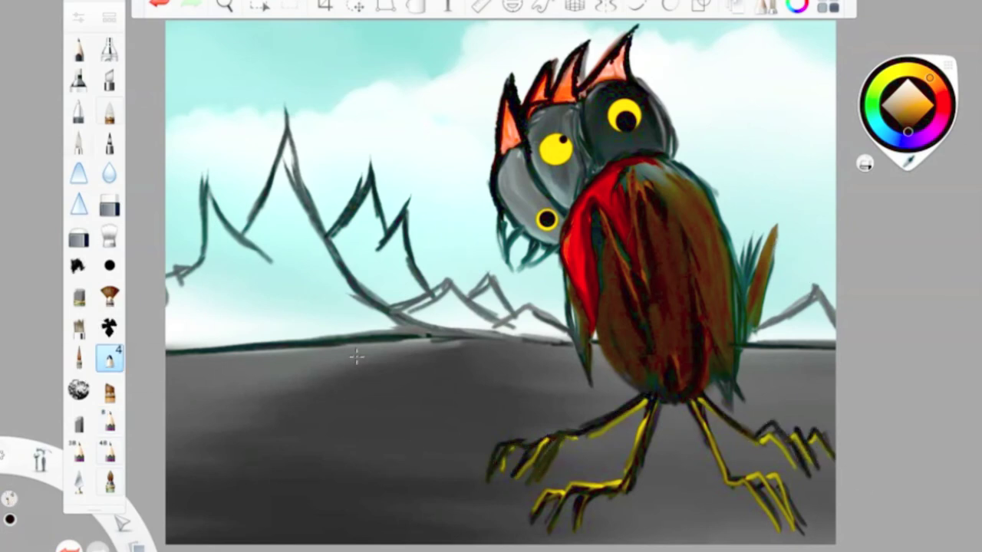
pyautogui.click(910, 135)
pyautogui.moveTo(387, 352)
pyautogui.mouseDown()
pyautogui.moveTo(478, 355)
pyautogui.moveTo(237, 421)
pyautogui.moveTo(400, 455)
pyautogui.moveTo(318, 366)
pyautogui.moveTo(206, 408)
pyautogui.moveTo(545, 353)
pyautogui.moveTo(419, 488)
pyautogui.moveTo(375, 397)
pyautogui.moveTo(379, 529)
pyautogui.moveTo(239, 382)
pyautogui.moveTo(449, 349)
pyautogui.mouseUp()
pyautogui.click(110, 236)
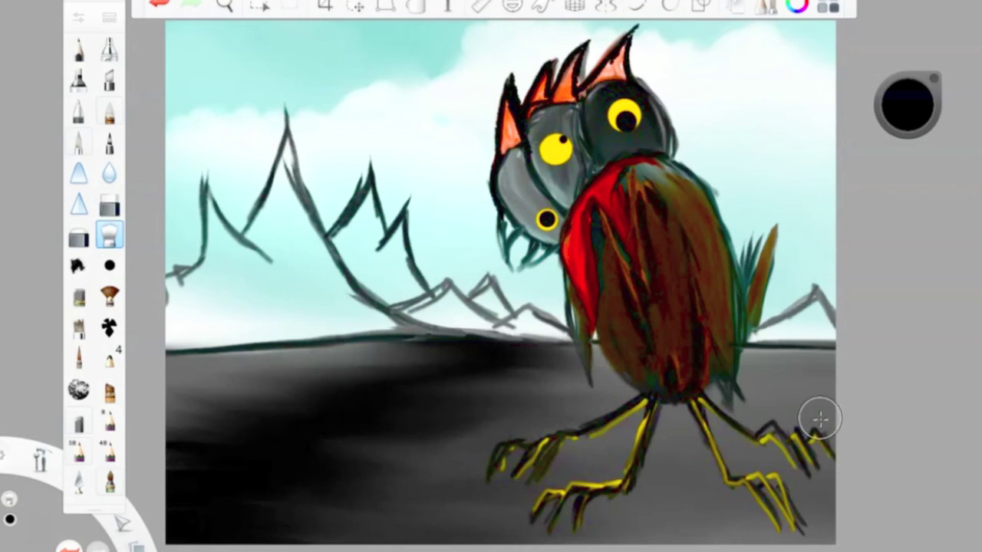
# - Shade the left and middle bird faces around the eyes with dark grey pencil strokes
pyautogui.click(110, 420)
pyautogui.moveTo(907, 103); pyautogui.dragTo(908, 92)
pyautogui.moveTo(560, 246)
pyautogui.mouseDown()
pyautogui.moveTo(525, 177)
pyautogui.moveTo(554, 203)
pyautogui.mouseUp()
pyautogui.moveTo(513, 163)
pyautogui.mouseDown()
pyautogui.moveTo(568, 184)
pyautogui.moveTo(571, 123)
pyautogui.moveTo(533, 144)
pyautogui.moveTo(569, 165)
pyautogui.mouseUp()
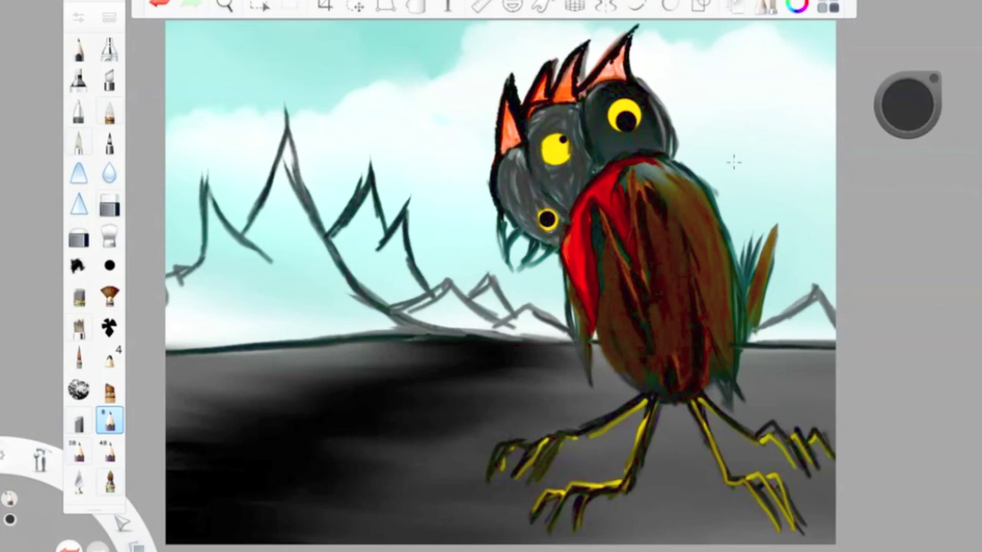
# - Strengthen the black outlines around the left and middle heads and along the bird's back
pyautogui.click(79, 357)
pyautogui.click(907, 105)
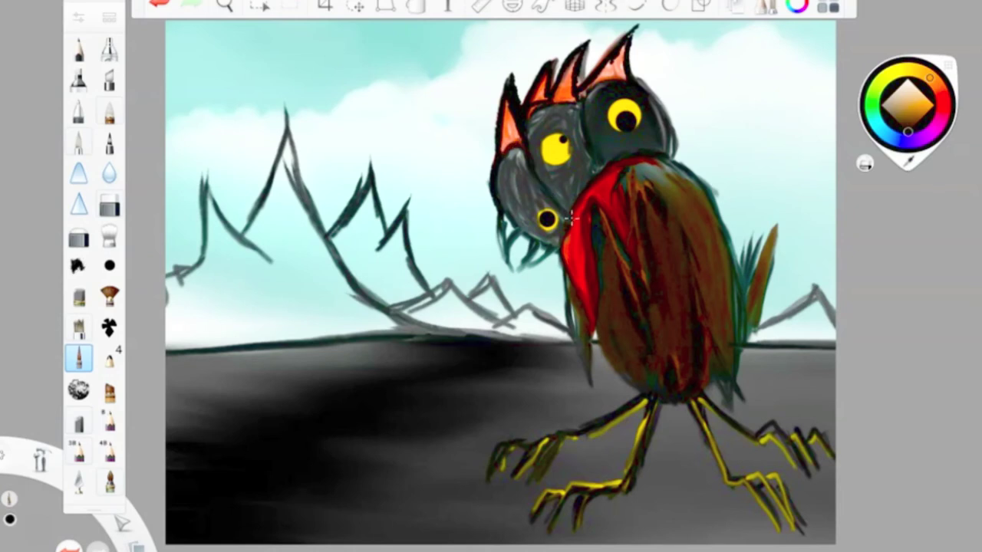
pyautogui.moveTo(528, 109); pyautogui.dragTo(619, 172)
pyautogui.moveTo(500, 188); pyautogui.dragTo(557, 253)
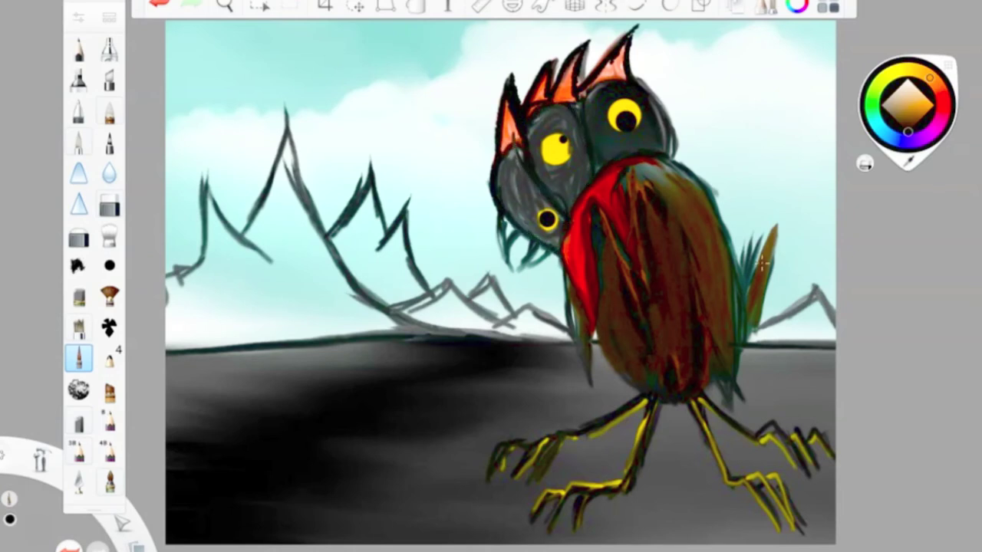
pyautogui.moveTo(673, 159)
pyautogui.mouseDown()
pyautogui.moveTo(728, 230)
pyautogui.moveTo(745, 290)
pyautogui.mouseUp()
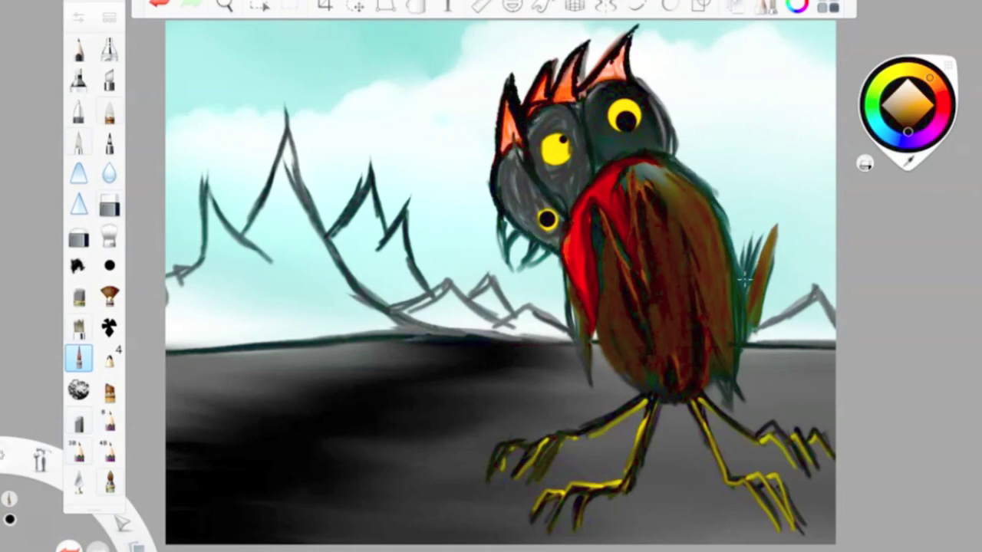
# - Handwrite "MOUNtains" with two arrows below the tall peaks, and "yeah", "ok." and "10h." inside the smaller mountains
pyautogui.click(110, 421)
pyautogui.click(79, 49)
pyautogui.moveTo(196, 305)
pyautogui.mouseDown()
pyautogui.moveTo(213, 293)
pyautogui.moveTo(222, 305)
pyautogui.mouseUp()
pyautogui.click(163, 10)
pyautogui.click(110, 421)
pyautogui.click(110, 420)
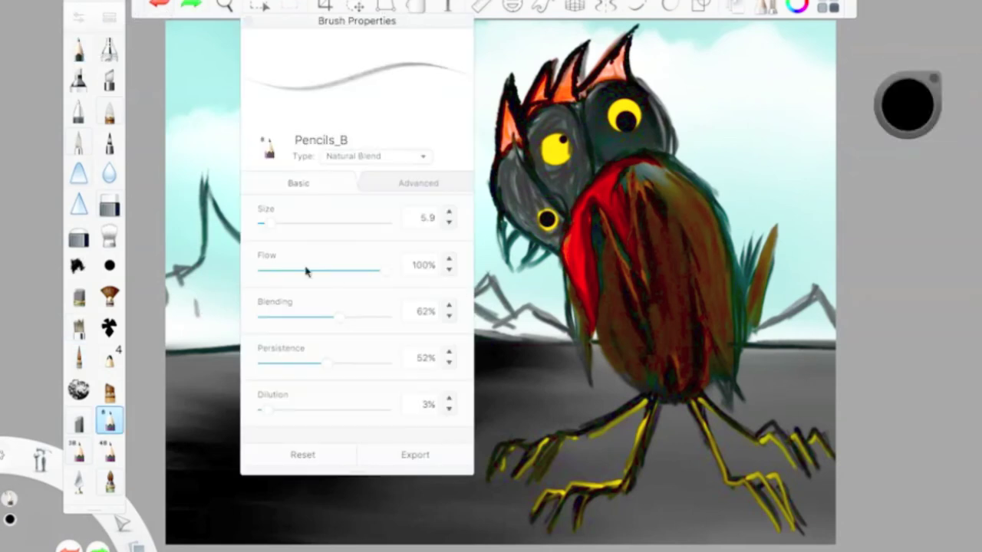
pyautogui.click(201, 311)
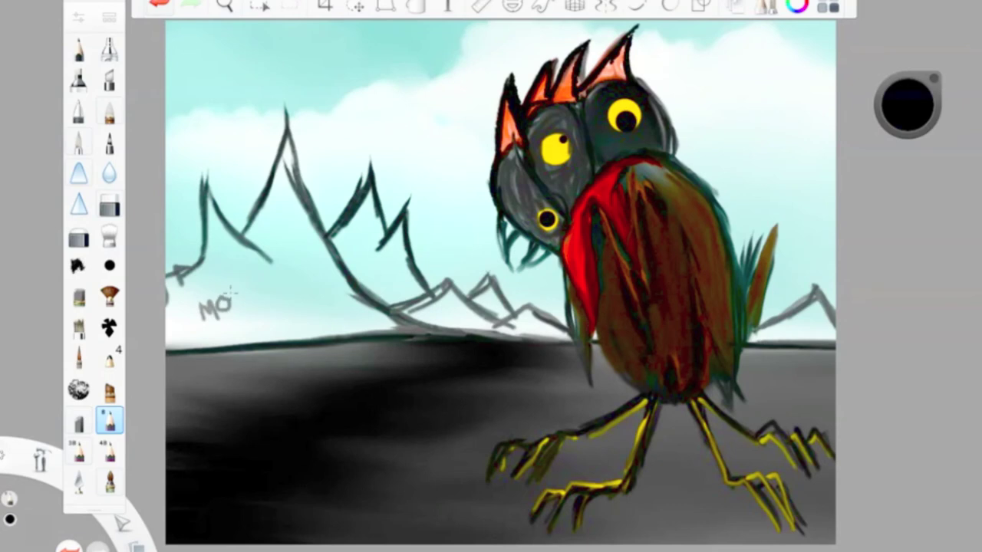
pyautogui.moveTo(228, 295); pyautogui.dragTo(241, 293)
pyautogui.moveTo(244, 309); pyautogui.dragTo(259, 290)
pyautogui.moveTo(266, 280); pyautogui.dragTo(268, 293)
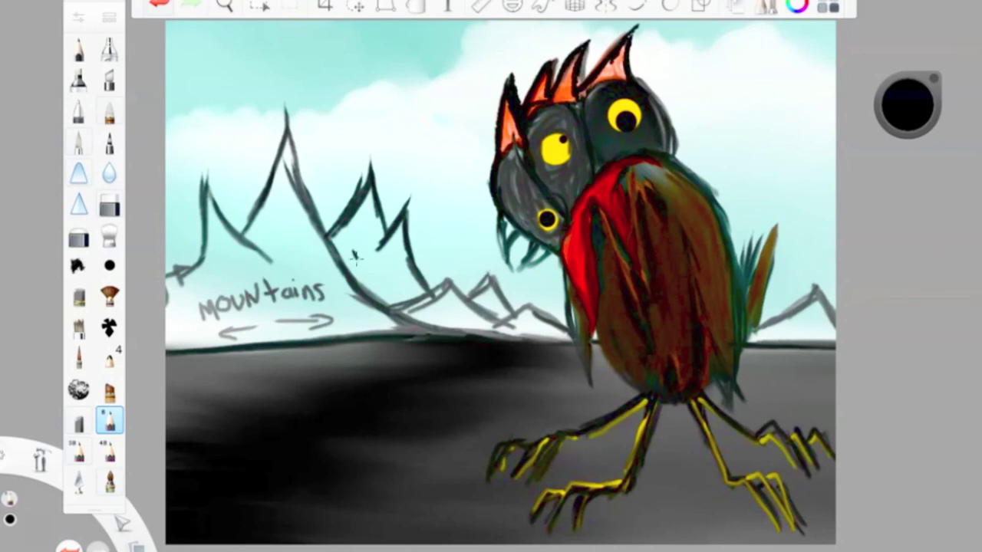
pyautogui.moveTo(383, 261); pyautogui.dragTo(387, 269)
pyautogui.moveTo(390, 253); pyautogui.dragTo(399, 268)
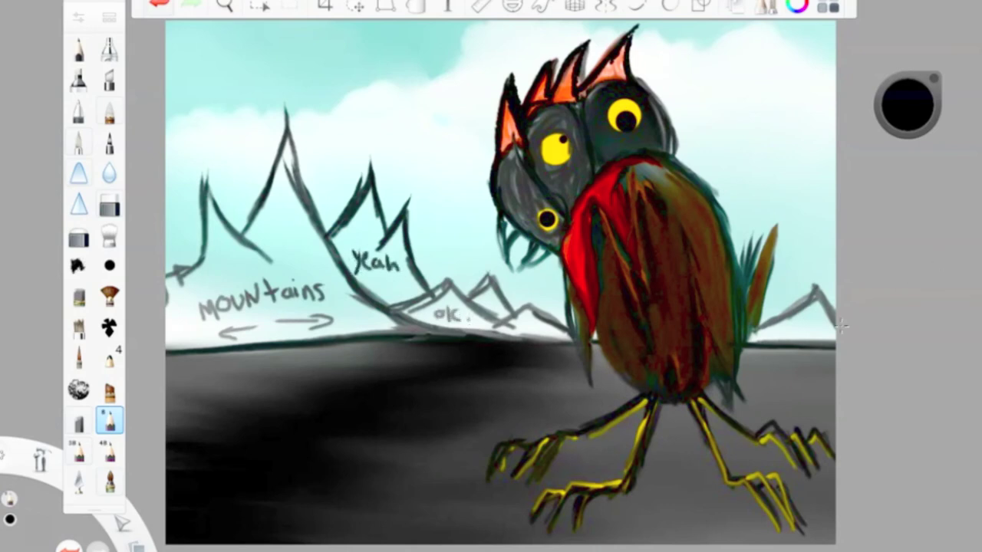
# - Paint the inside of the beak white and add a jagged red wattle beneath the left head
pyautogui.moveTo(907, 106); pyautogui.dragTo(907, 72)
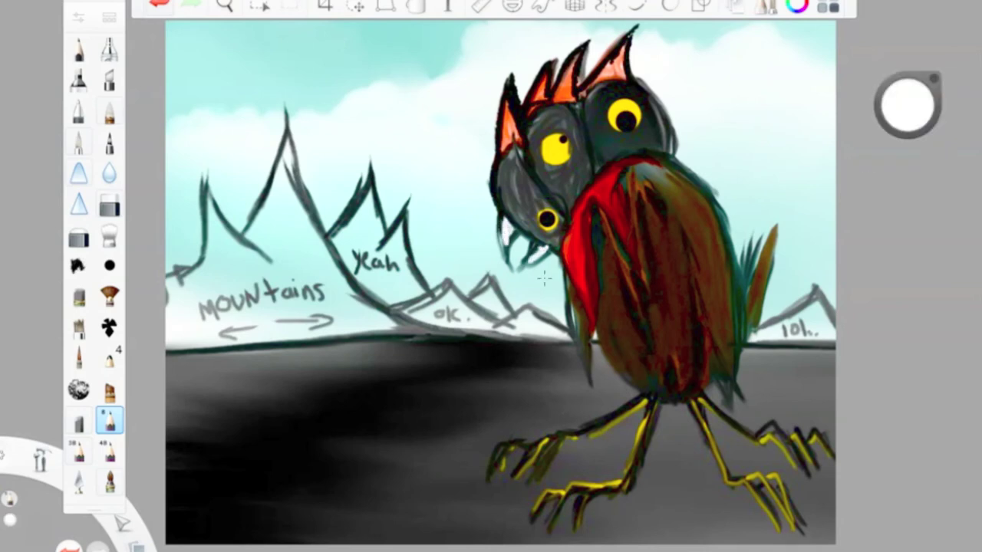
pyautogui.moveTo(908, 105); pyautogui.dragTo(883, 85)
pyautogui.click(78, 358)
pyautogui.moveTo(557, 253); pyautogui.dragTo(557, 296)
pyautogui.moveTo(554, 252)
pyautogui.mouseDown()
pyautogui.moveTo(530, 278)
pyautogui.moveTo(562, 301)
pyautogui.mouseUp()
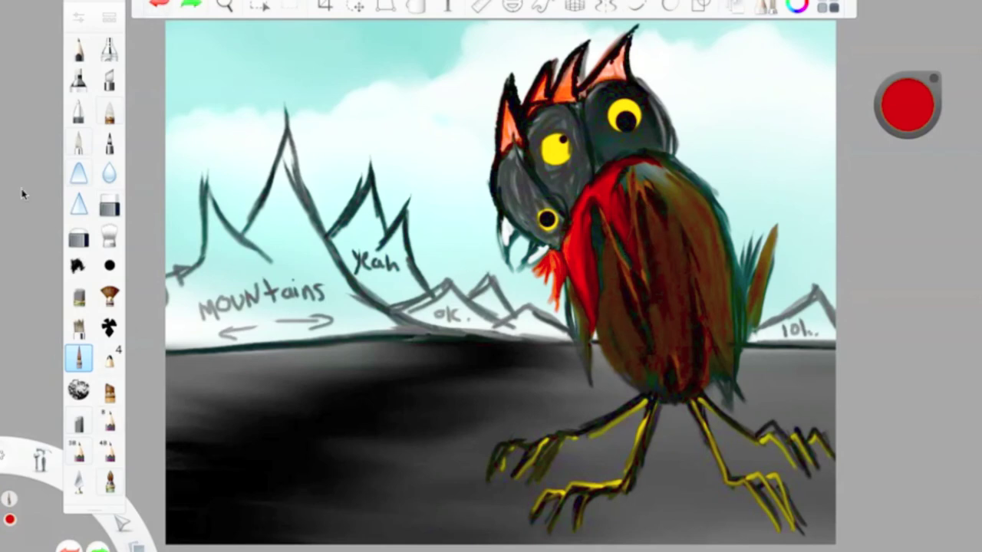
# - Handwrite "I'm hungry" in small black letters above a low mountain and draw a smiley face on that mountain
pyautogui.doubleClick(110, 420)
pyautogui.click(450, 222)
pyautogui.click(265, 410)
pyautogui.click(449, 222)
pyautogui.click(450, 222)
pyautogui.click(470, 272)
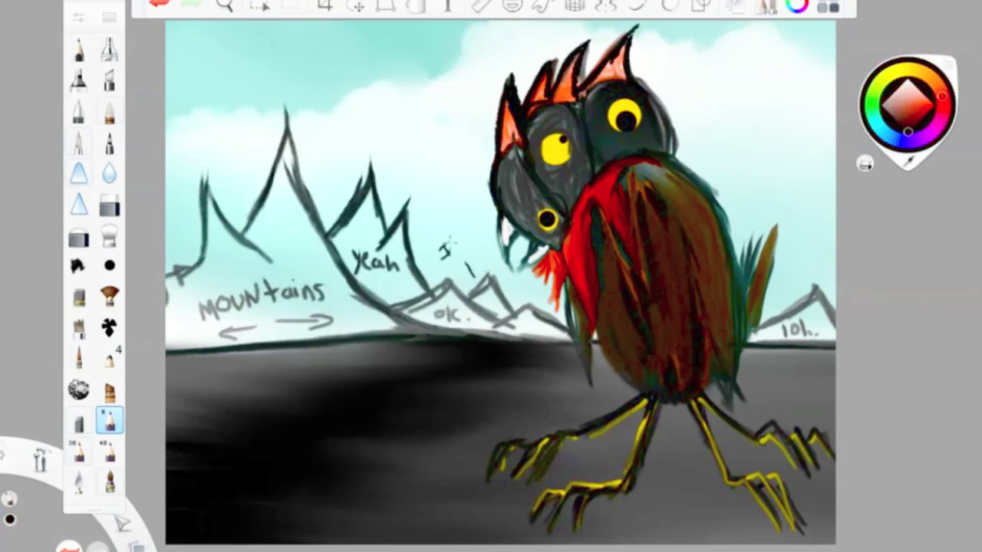
pyautogui.hotkey('ctrl', 'z')
pyautogui.hotkey('ctrl', 'z')
pyautogui.moveTo(434, 227); pyautogui.dragTo(443, 240)
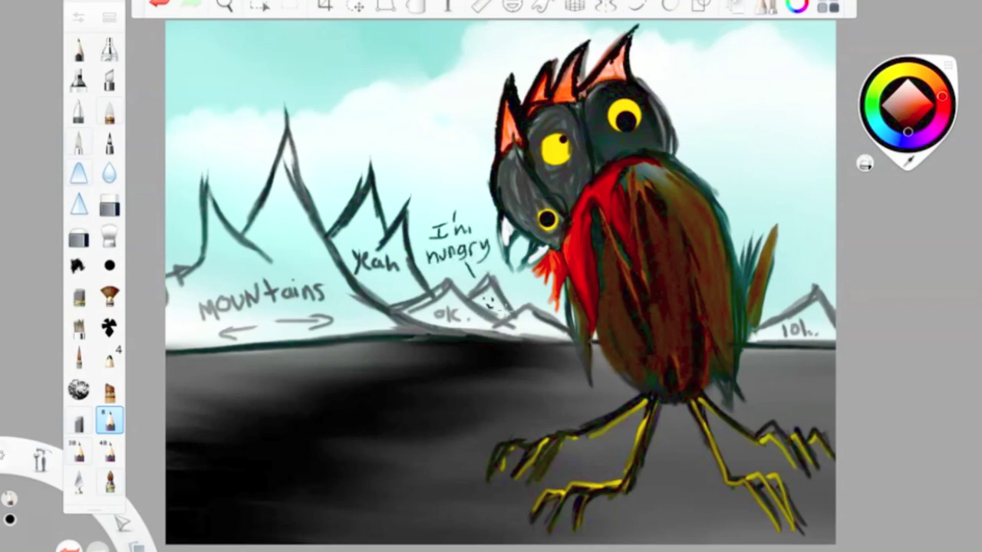
# - Paint large black and dark grey tail feathers sweeping from the bird's back to the right edge of the canvas
pyautogui.click(79, 16)
pyautogui.click(265, 412)
pyautogui.moveTo(262, 222)
pyautogui.mouseDown()
pyautogui.moveTo(287, 225)
pyautogui.moveTo(274, 234)
pyautogui.mouseUp()
pyautogui.moveTo(768, 278); pyautogui.dragTo(786, 205)
pyautogui.moveTo(748, 332); pyautogui.dragTo(771, 266)
pyautogui.moveTo(758, 306); pyautogui.dragTo(823, 216)
pyautogui.moveTo(748, 288); pyautogui.dragTo(824, 206)
pyautogui.moveTo(795, 200)
pyautogui.mouseDown()
pyautogui.moveTo(746, 250)
pyautogui.moveTo(833, 188)
pyautogui.mouseUp()
pyautogui.moveTo(740, 240); pyautogui.dragTo(835, 206)
pyautogui.moveTo(779, 247)
pyautogui.mouseDown()
pyautogui.moveTo(838, 201)
pyautogui.moveTo(726, 258)
pyautogui.mouseUp()
# - Brush orange-brown feathers over the right-hand wing and separate them with black strokes
pyautogui.click(929, 94)
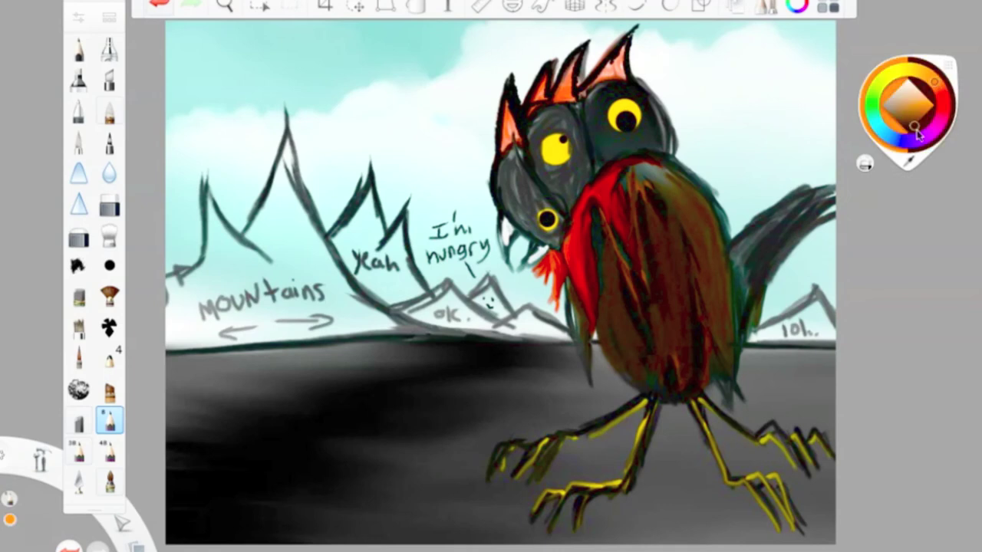
pyautogui.moveTo(694, 296); pyautogui.dragTo(713, 184)
pyautogui.moveTo(717, 322); pyautogui.dragTo(675, 196)
pyautogui.moveTo(725, 341); pyautogui.dragTo(691, 219)
pyautogui.moveTo(908, 104); pyautogui.dragTo(923, 185)
pyautogui.moveTo(729, 376); pyautogui.dragTo(671, 219)
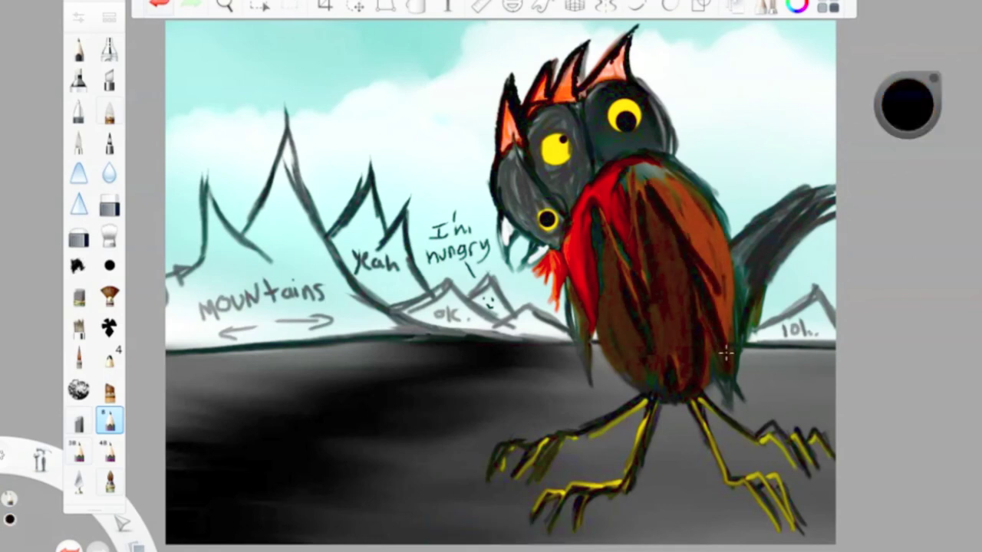
pyautogui.moveTo(736, 341); pyautogui.dragTo(697, 213)
pyautogui.moveTo(725, 319); pyautogui.dragTo(673, 175)
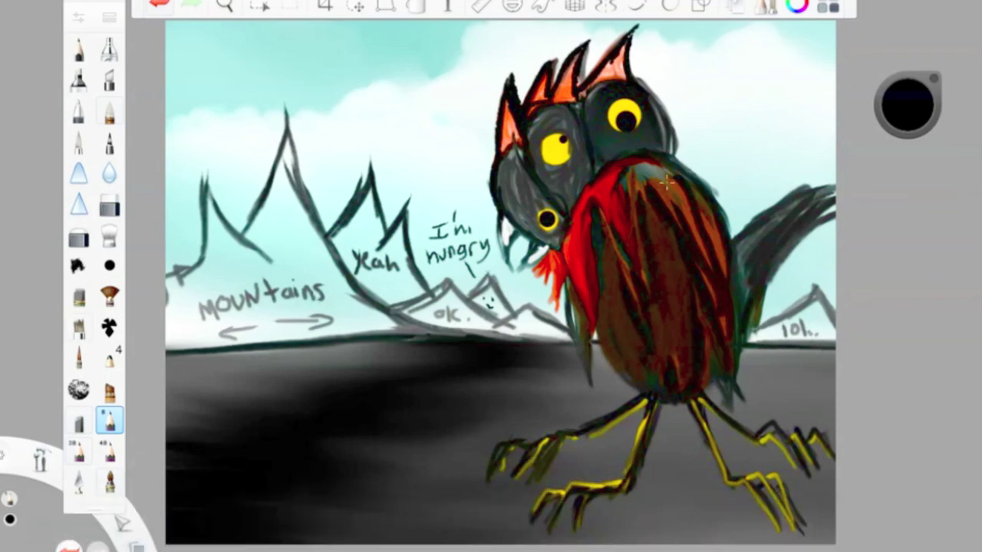
# - Darken the orange comb spikes on the heads with soft black shading
pyautogui.click(110, 235)
pyautogui.click(110, 235)
pyautogui.click(506, 119)
pyautogui.moveTo(512, 135)
pyautogui.mouseDown()
pyautogui.moveTo(513, 101)
pyautogui.moveTo(546, 77)
pyautogui.moveTo(577, 63)
pyautogui.moveTo(644, 58)
pyautogui.mouseUp()
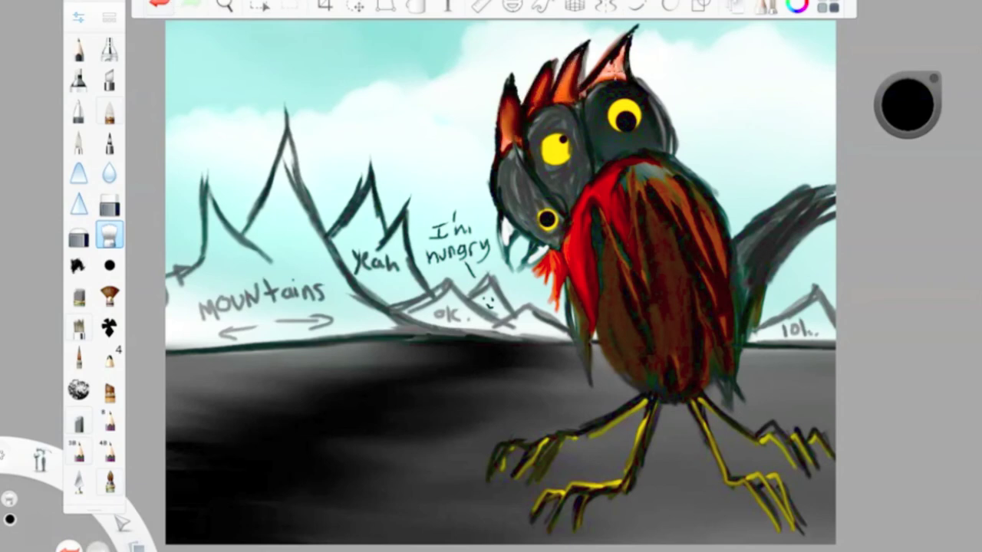
# - Set the Pencils_B brush size to 5.3 and outline the beak in black
pyautogui.click(110, 357)
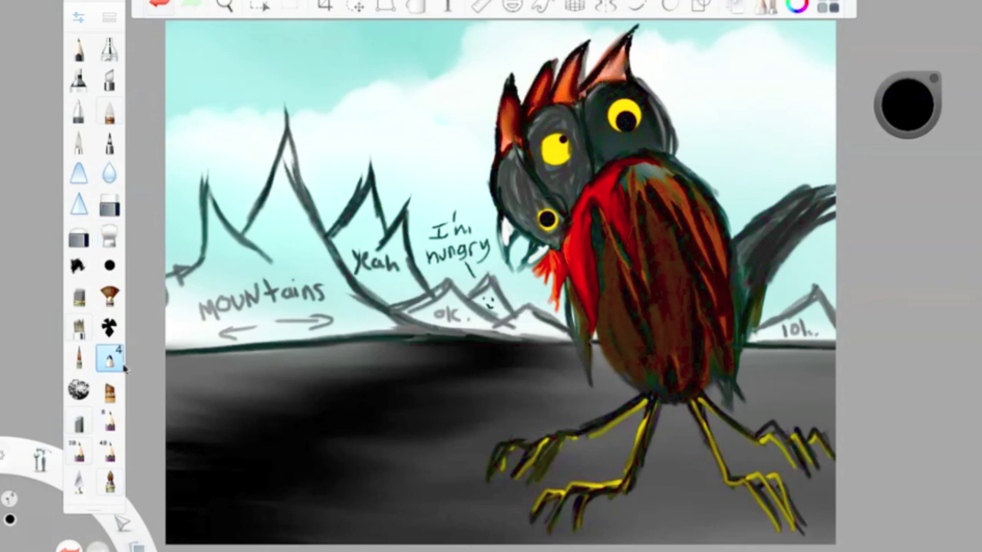
pyautogui.click(110, 421)
pyautogui.click(110, 420)
pyautogui.moveTo(304, 234); pyautogui.dragTo(268, 230)
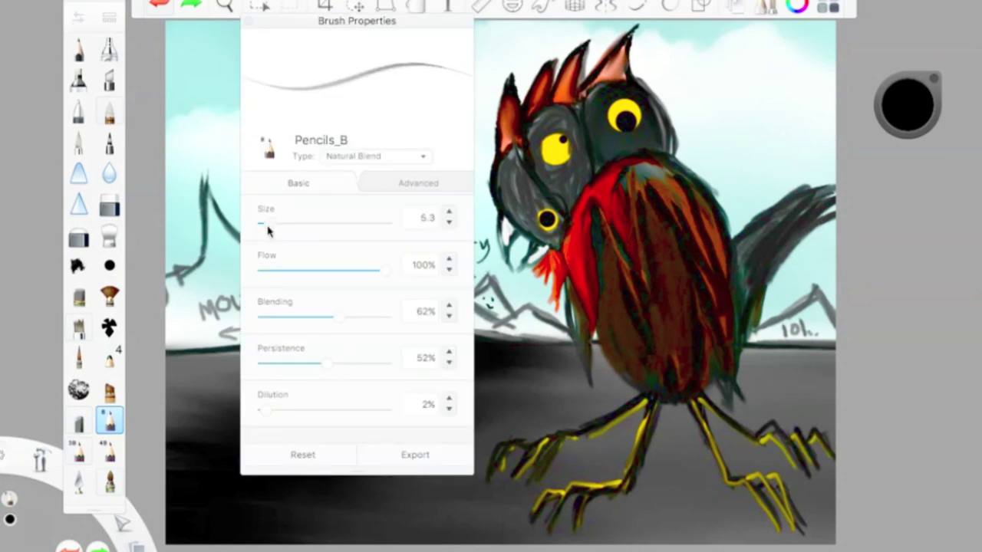
pyautogui.press('Escape')
pyautogui.moveTo(519, 268); pyautogui.dragTo(549, 242)
pyautogui.moveTo(498, 224); pyautogui.dragTo(508, 278)
pyautogui.click(159, 5)
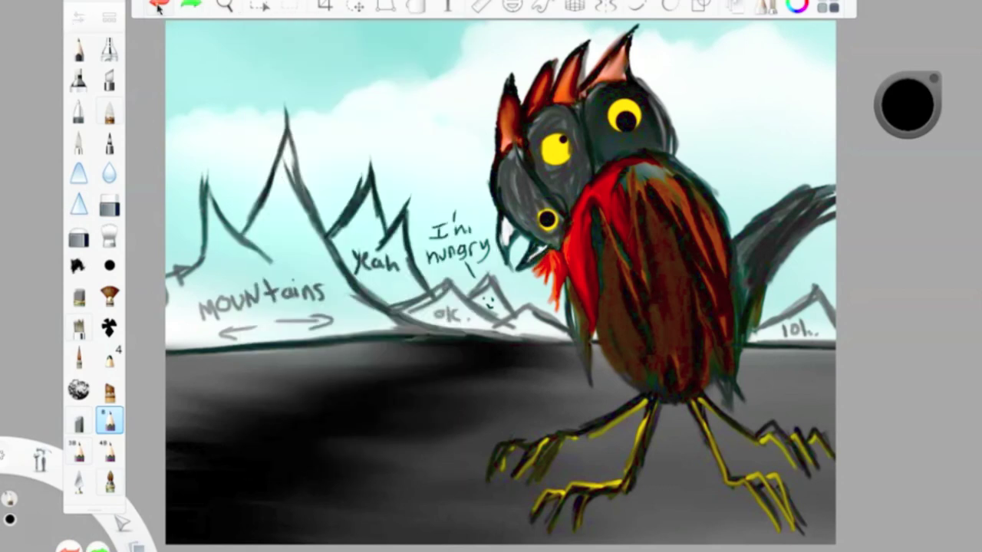
# - Handwrite "Rooster" in the sky beside the bird, with a smiley face and an arrow pointing to its back
pyautogui.moveTo(763, 157)
pyautogui.mouseDown()
pyautogui.moveTo(734, 189)
pyautogui.moveTo(745, 193)
pyautogui.mouseUp()
pyautogui.moveTo(720, 107); pyautogui.dragTo(739, 150)
pyautogui.moveTo(748, 130); pyautogui.dragTo(747, 132)
pyautogui.moveTo(761, 127); pyautogui.dragTo(767, 141)
pyautogui.moveTo(781, 106); pyautogui.dragTo(783, 137)
pyautogui.moveTo(787, 129); pyautogui.dragTo(796, 116)
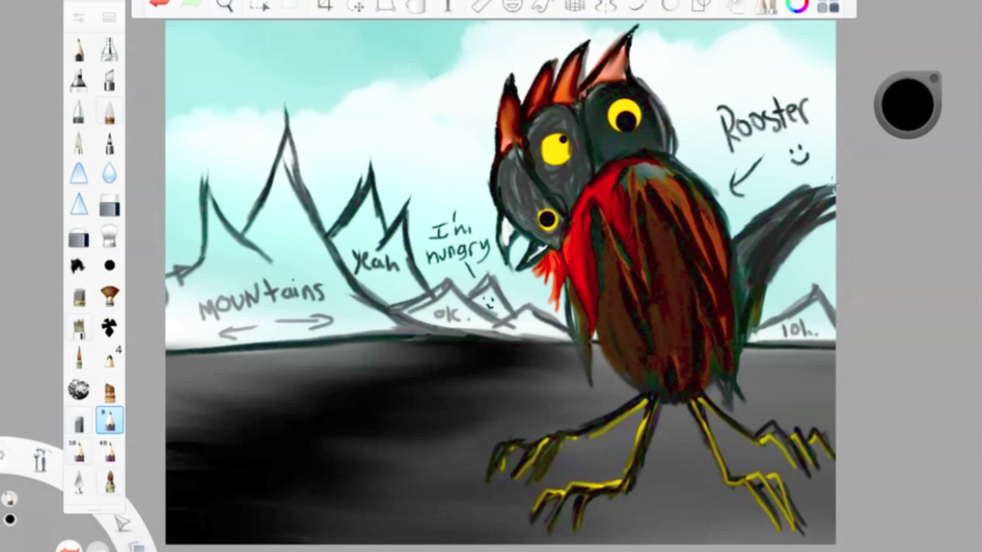
# - Choose another brush from the brush library and brighten the clouds behind the peaks and the bird with white
pyautogui.click(115, 16)
pyautogui.scroll(-10, 726, 256)
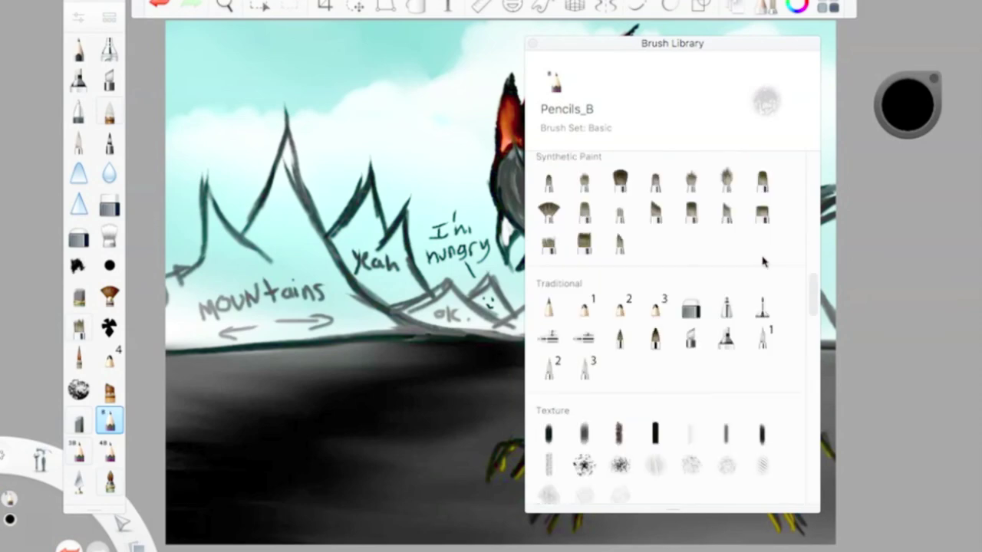
pyautogui.click(752, 256)
pyautogui.click(908, 104)
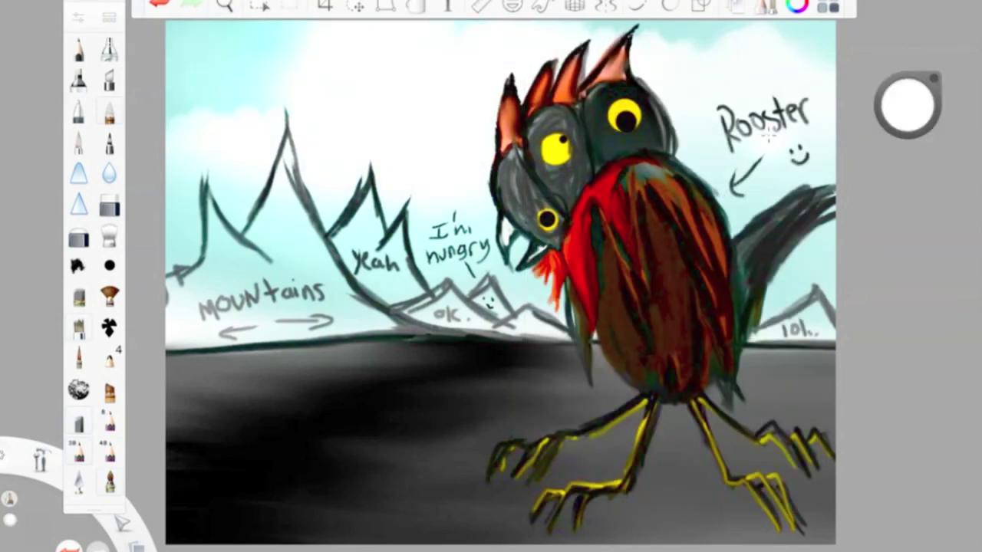
pyautogui.hotkey('ctrl', 'z')
pyautogui.hotkey('ctrl', 'z')
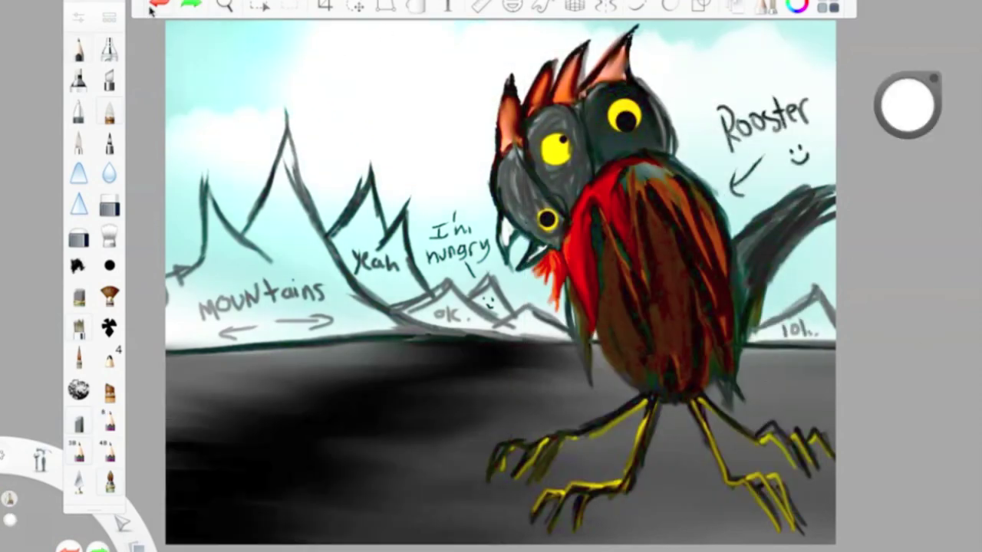
# - Repaint the middle head's eye as a yellow disc with a large, centred black pupil
pyautogui.click(79, 142)
pyautogui.moveTo(907, 103); pyautogui.dragTo(917, 94)
pyautogui.moveTo(554, 148); pyautogui.dragTo(560, 158)
pyautogui.moveTo(908, 104); pyautogui.dragTo(938, 463)
pyautogui.click(153, 9)
pyautogui.click(557, 152)
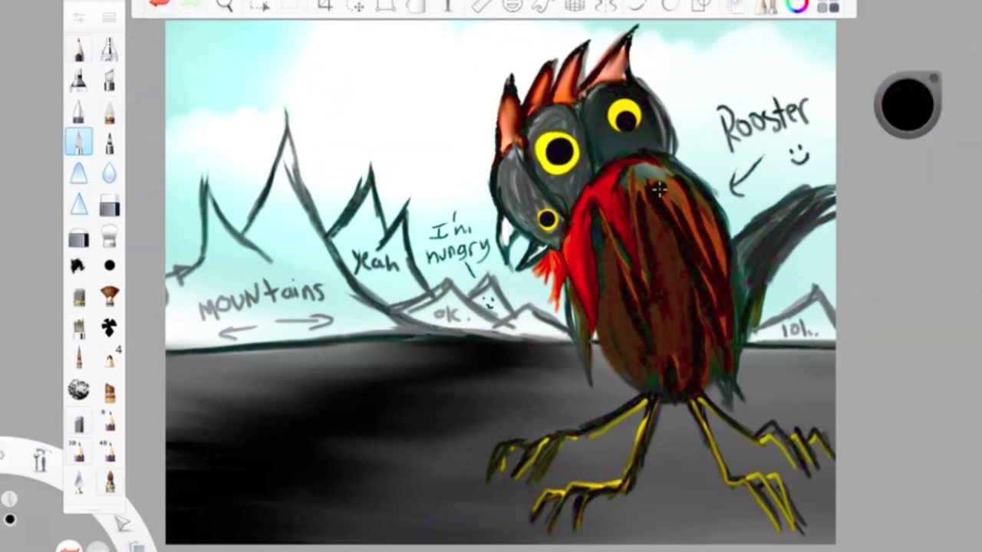
# - Add a second yellow eye with a black pupil to the left head and a red dot in the middle head's pupil
pyautogui.click(908, 105)
pyautogui.click(902, 71)
pyautogui.keyDown('alt'); pyautogui.click(542, 185); pyautogui.keyUp('alt')
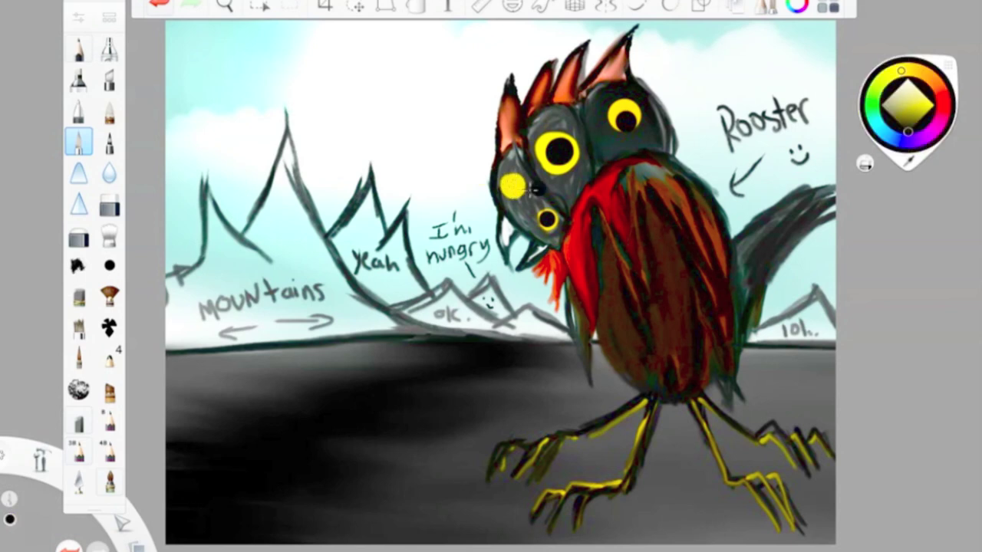
pyautogui.click(949, 104)
pyautogui.click(561, 152)
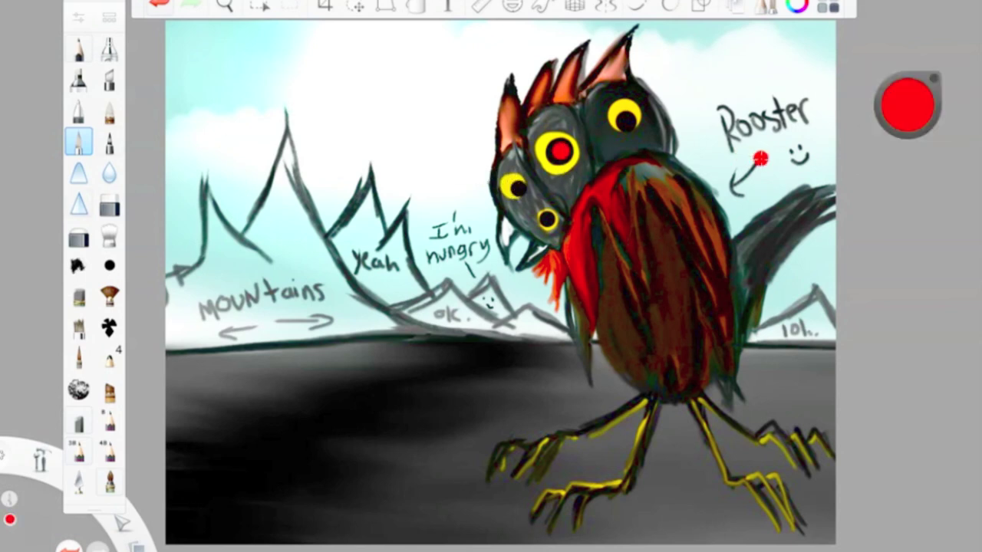
# - Darken the bird's feet and toes with soft near-black shading sampled from the ground
pyautogui.click(109, 48)
pyautogui.keyDown('alt'); pyautogui.click(339, 422); pyautogui.keyUp('alt')
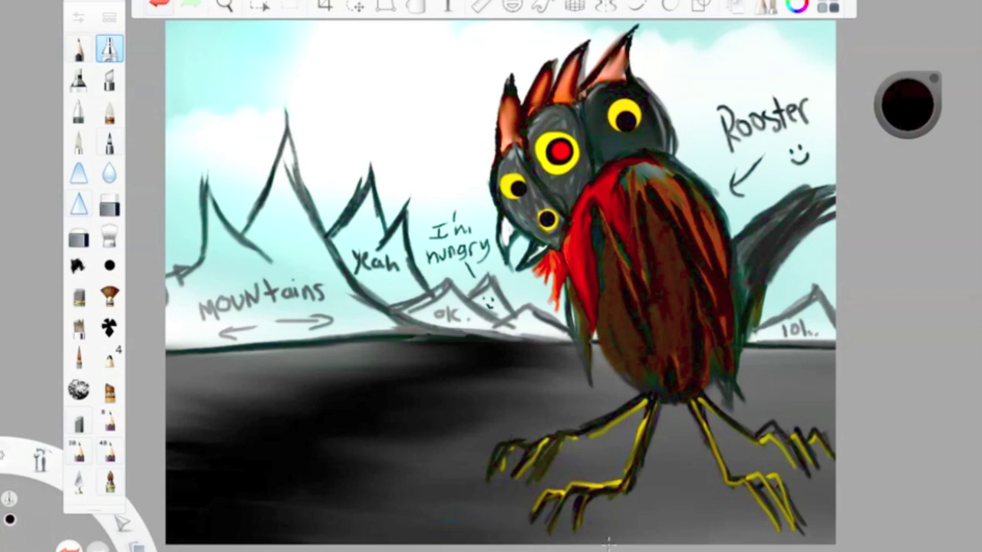
pyautogui.moveTo(644, 491); pyautogui.dragTo(501, 498)
pyautogui.moveTo(833, 460); pyautogui.dragTo(787, 516)
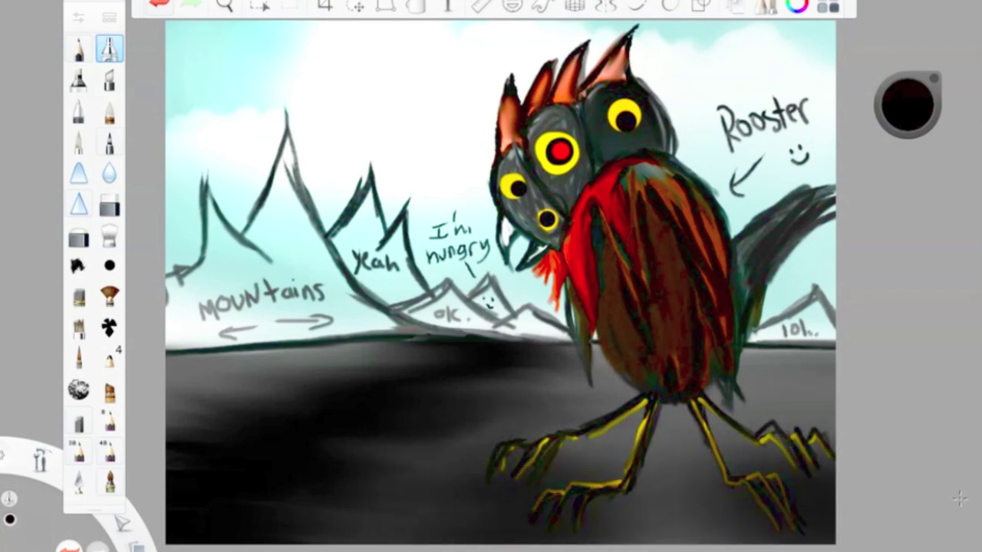
# - Layer dark red and black feather strokes over the bird's body and wing with a fine paint brush
pyautogui.click(907, 104)
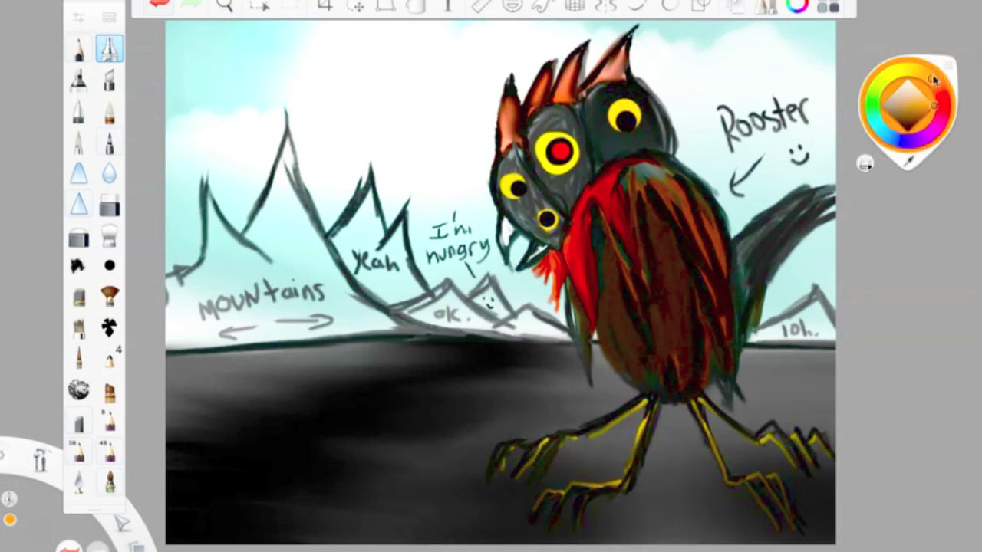
pyautogui.click(947, 96)
pyautogui.click(78, 359)
pyautogui.moveTo(908, 100); pyautogui.dragTo(908, 127)
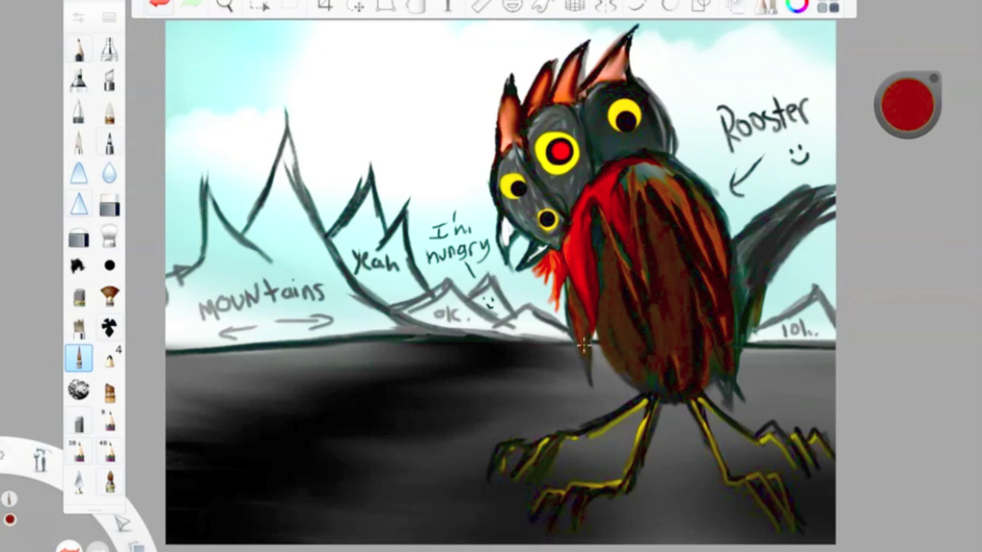
pyautogui.click(908, 103)
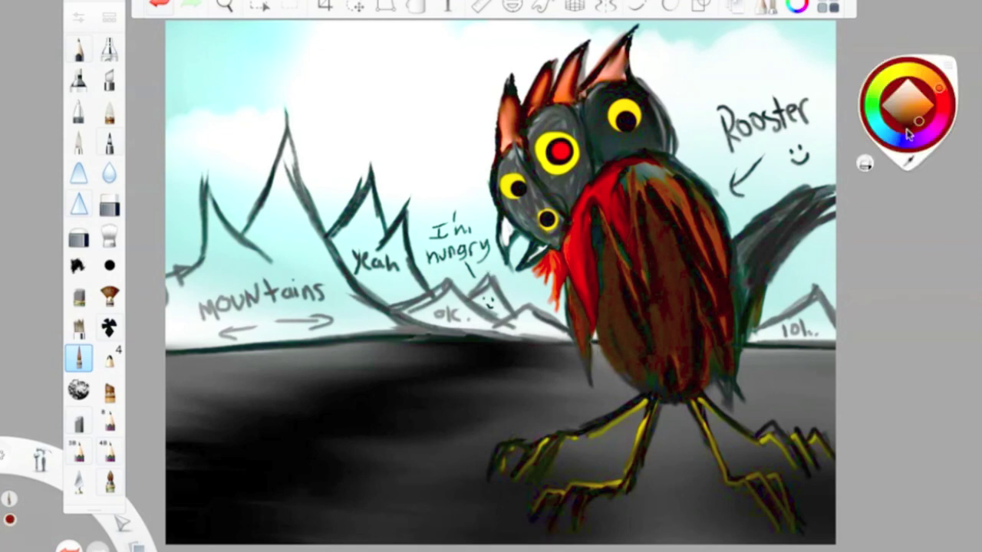
pyautogui.click(678, 347)
pyautogui.moveTo(629, 169)
pyautogui.mouseDown()
pyautogui.moveTo(679, 192)
pyautogui.moveTo(733, 263)
pyautogui.mouseUp()
pyautogui.moveTo(597, 311)
pyautogui.mouseDown()
pyautogui.moveTo(618, 361)
pyautogui.moveTo(625, 302)
pyautogui.moveTo(668, 225)
pyautogui.moveTo(653, 365)
pyautogui.mouseUp()
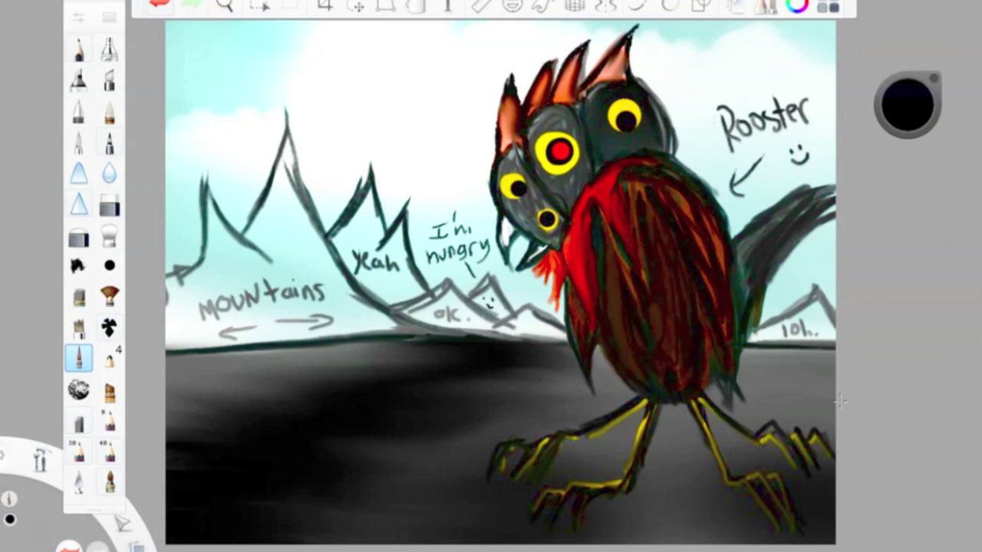
# - Paint the bird's tail dark red and add light red highlight strokes to the neck and upper wing feathers
pyautogui.moveTo(903, 100); pyautogui.dragTo(951, 119)
pyautogui.moveTo(821, 201)
pyautogui.mouseDown()
pyautogui.moveTo(762, 228)
pyautogui.moveTo(767, 241)
pyautogui.moveTo(794, 205)
pyautogui.mouseUp()
pyautogui.moveTo(906, 105); pyautogui.dragTo(925, 111)
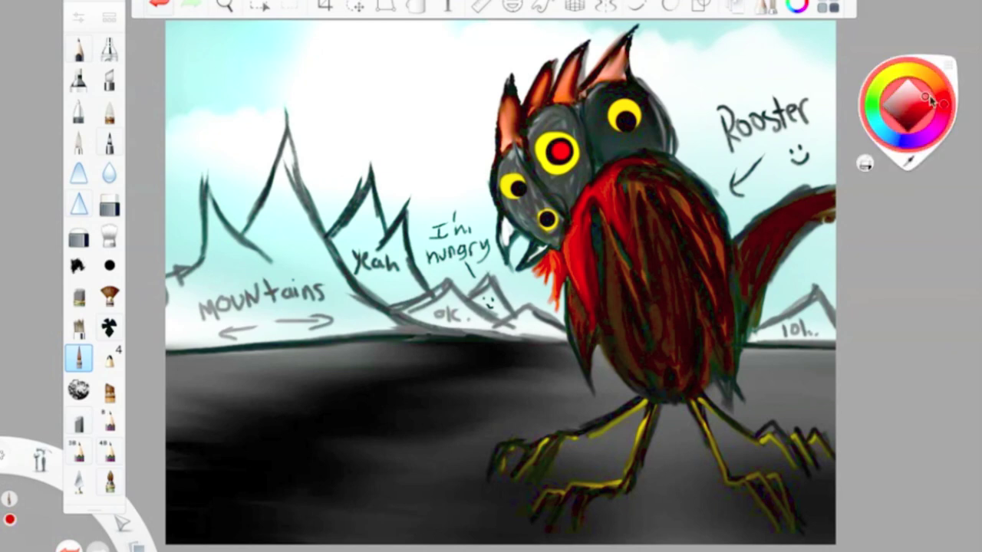
pyautogui.moveTo(575, 211); pyautogui.dragTo(583, 283)
pyautogui.moveTo(607, 184); pyautogui.dragTo(622, 253)
pyautogui.moveTo(616, 161); pyautogui.dragTo(618, 256)
pyautogui.moveTo(622, 178); pyautogui.dragTo(625, 244)
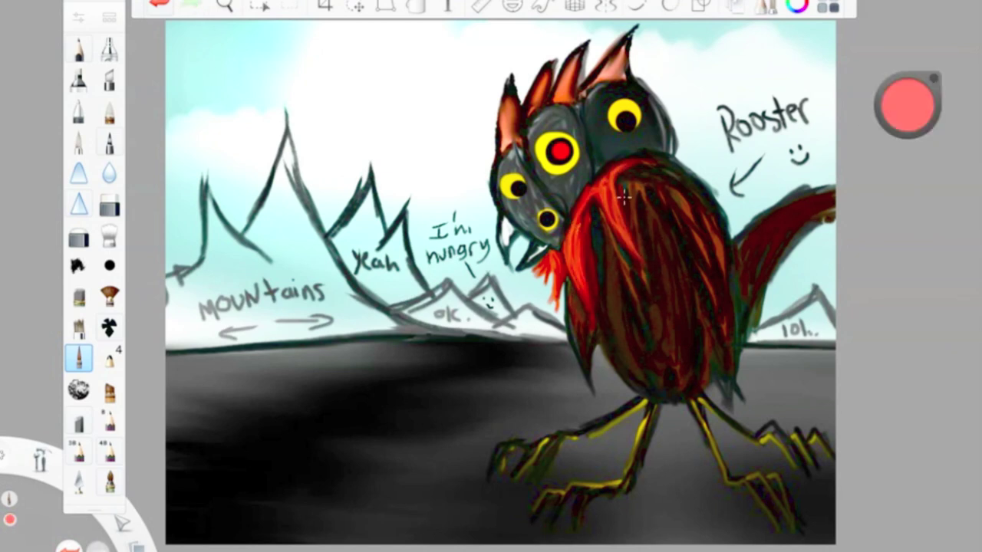
# - Paint long horizontal light red streaks across the dark ground beside the bird
pyautogui.moveTo(538, 353); pyautogui.dragTo(338, 357)
pyautogui.moveTo(556, 376); pyautogui.dragTo(237, 384)
pyautogui.moveTo(529, 405); pyautogui.dragTo(177, 418)
pyautogui.moveTo(484, 444); pyautogui.dragTo(168, 449)
pyautogui.moveTo(391, 508); pyautogui.dragTo(168, 465)
pyautogui.moveTo(406, 541); pyautogui.dragTo(167, 520)
# - Smear the red ground streaks horizontally into the dark ground with a blending brush
pyautogui.click(109, 234)
pyautogui.click(109, 234)
pyautogui.click(491, 366)
pyautogui.moveTo(526, 359); pyautogui.dragTo(392, 361)
pyautogui.moveTo(568, 374); pyautogui.dragTo(465, 410)
pyautogui.moveTo(483, 443); pyautogui.dragTo(339, 445)
pyautogui.moveTo(295, 414); pyautogui.dragTo(187, 419)
pyautogui.moveTo(389, 506); pyautogui.dragTo(262, 529)
pyautogui.moveTo(270, 470); pyautogui.dragTo(207, 470)
pyautogui.moveTo(350, 388); pyautogui.dragTo(241, 389)
pyautogui.moveTo(436, 356); pyautogui.dragTo(223, 399)
pyautogui.moveTo(255, 482); pyautogui.dragTo(213, 482)
pyautogui.moveTo(536, 367); pyautogui.dragTo(449, 367)
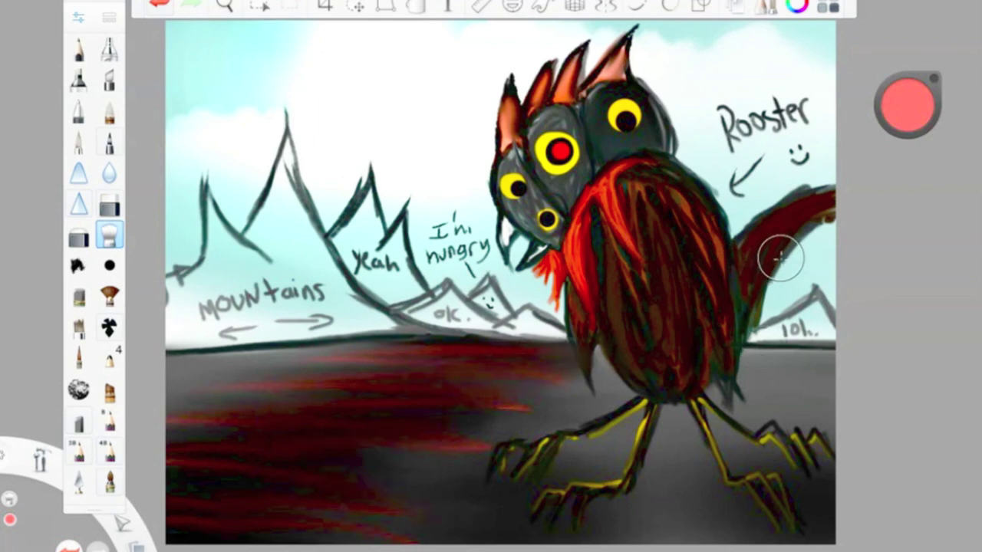
# - Draw a bright red upward-pointing arrow with the pencil in the lower-left corner of the ground
pyautogui.click(78, 49)
pyautogui.moveTo(201, 541); pyautogui.dragTo(212, 482)
pyautogui.moveTo(210, 483)
pyautogui.mouseDown()
pyautogui.moveTo(191, 508)
pyautogui.moveTo(221, 503)
pyautogui.mouseUp()
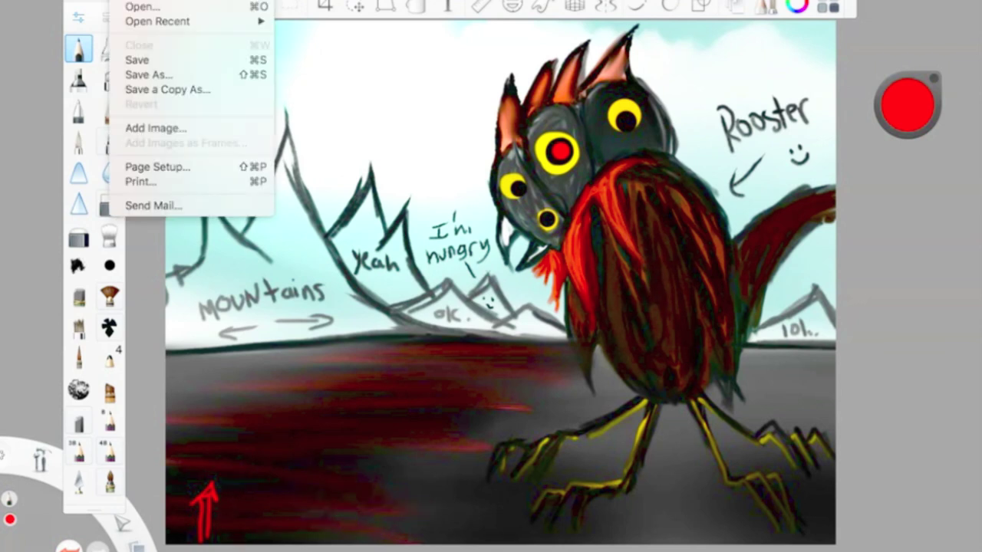
# - Save the painting as a PNG file named Rooster in the Pictures folder
pyautogui.click(130, 81)
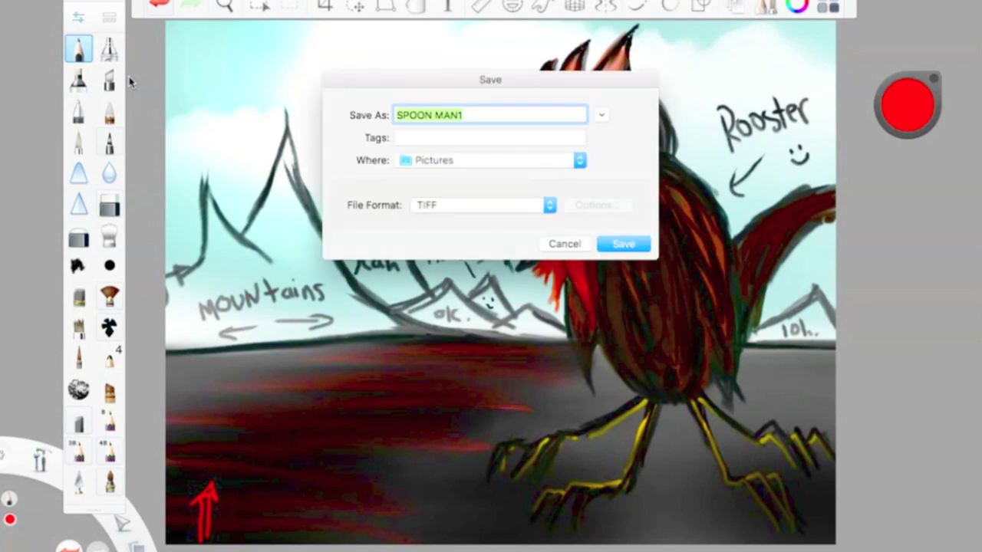
pyautogui.write('Ross')
pyautogui.click(438, 208)
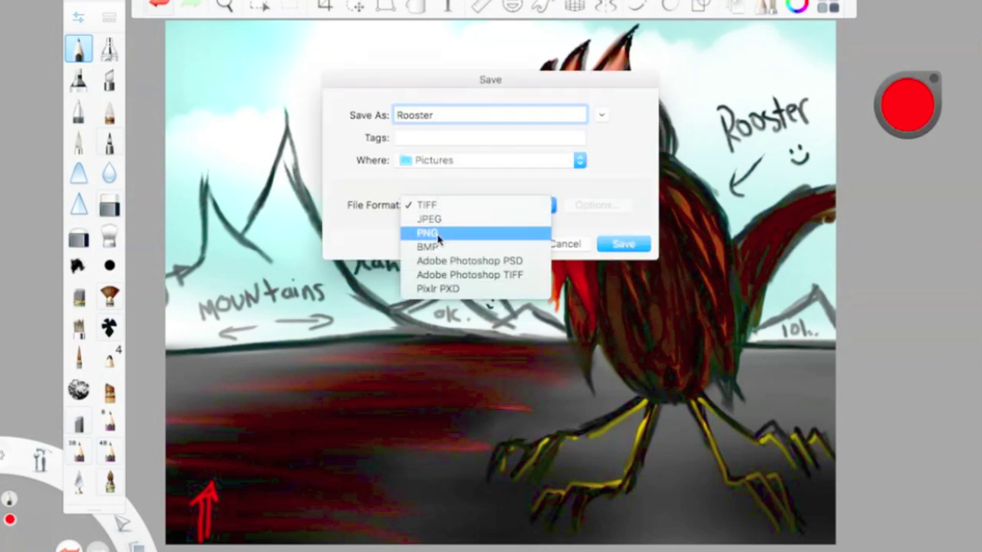
pyautogui.click(432, 229)
pyautogui.click(648, 247)
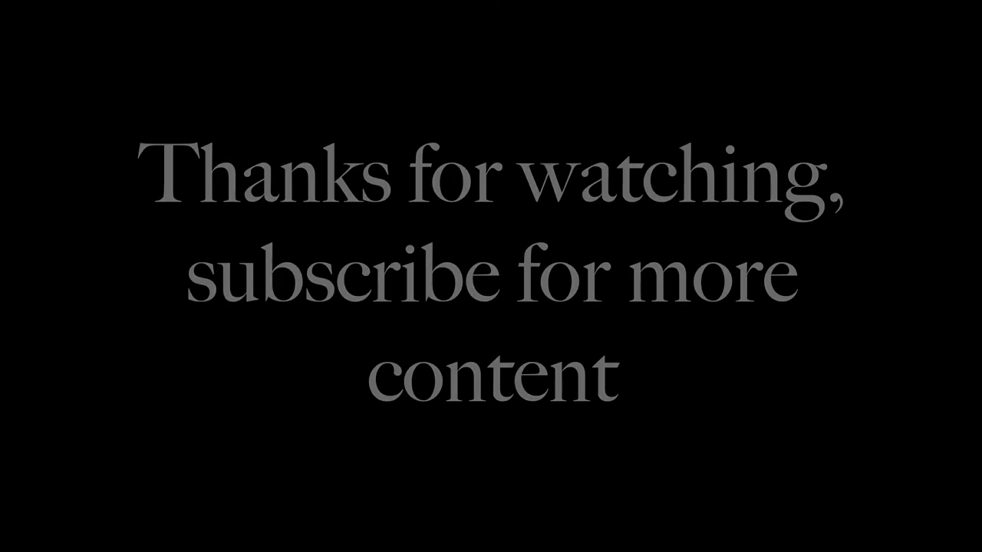